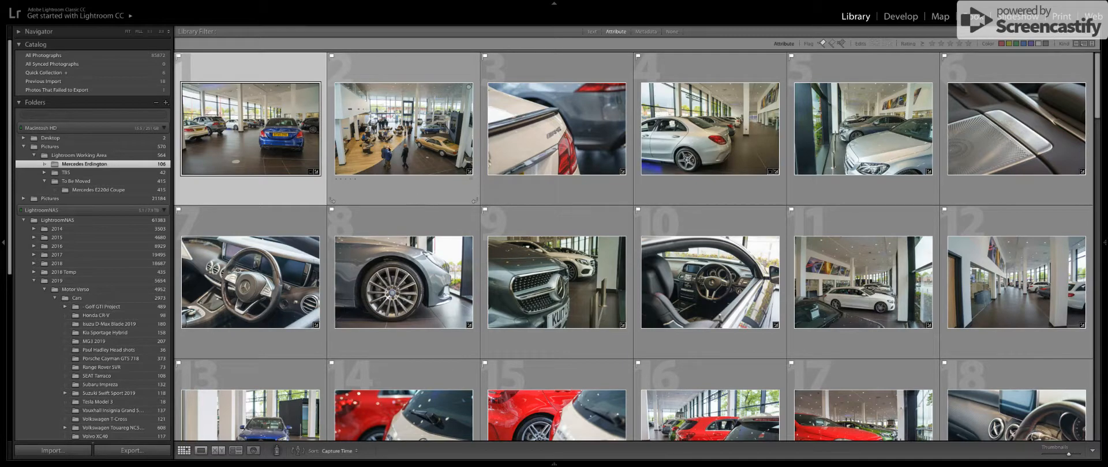
Browse the car photo thumbnails in the Mercedes Erdington folder to review the shoot.
scroll(408, 116, "down", 1)
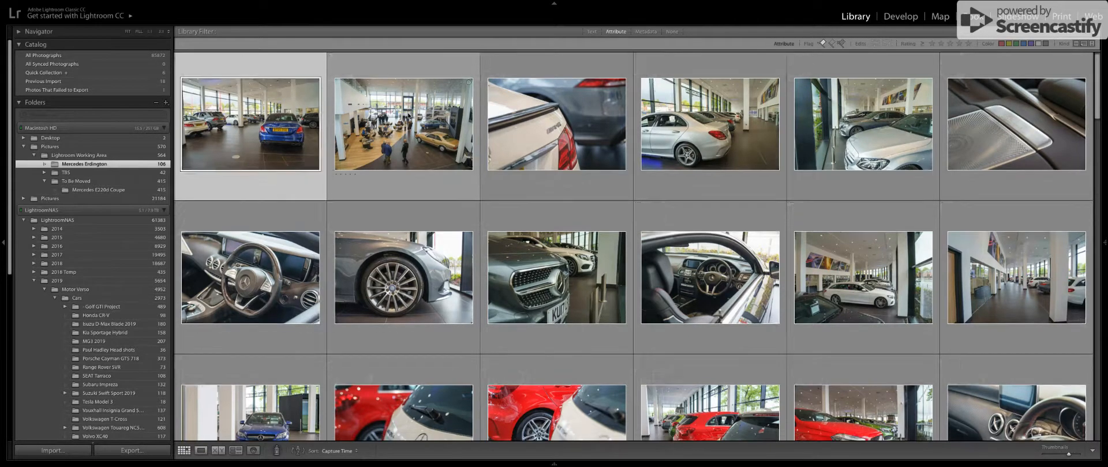
scroll(404, 124, "up", 1)
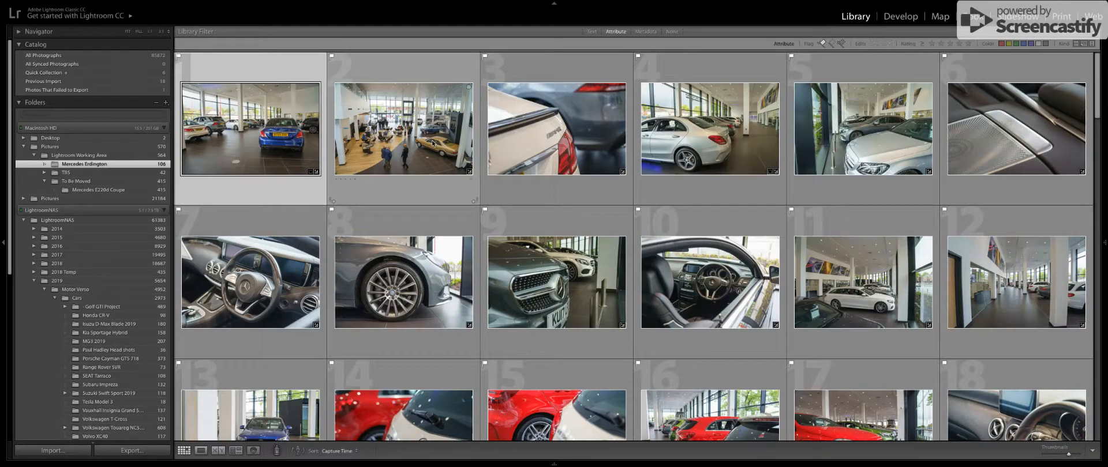
scroll(655, 190, "down", 3)
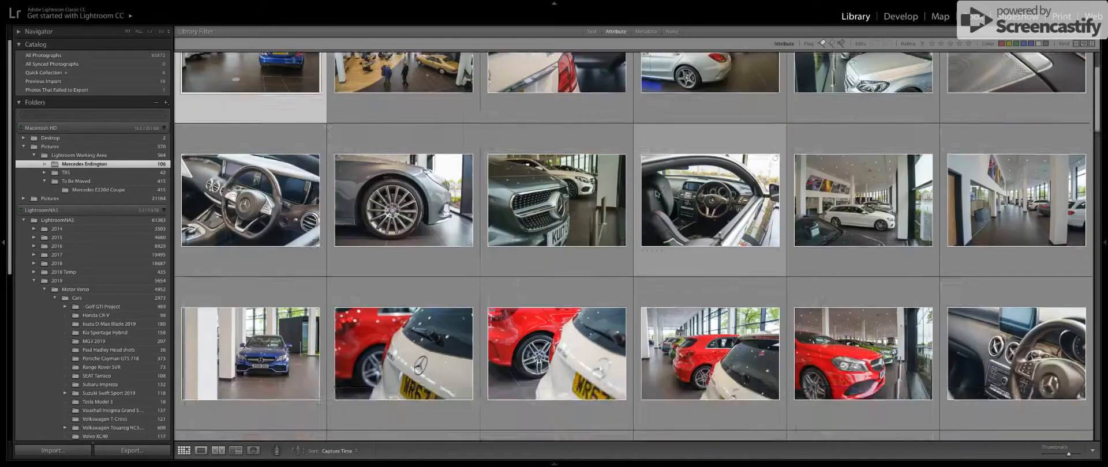
scroll(655, 194, "down", 15)
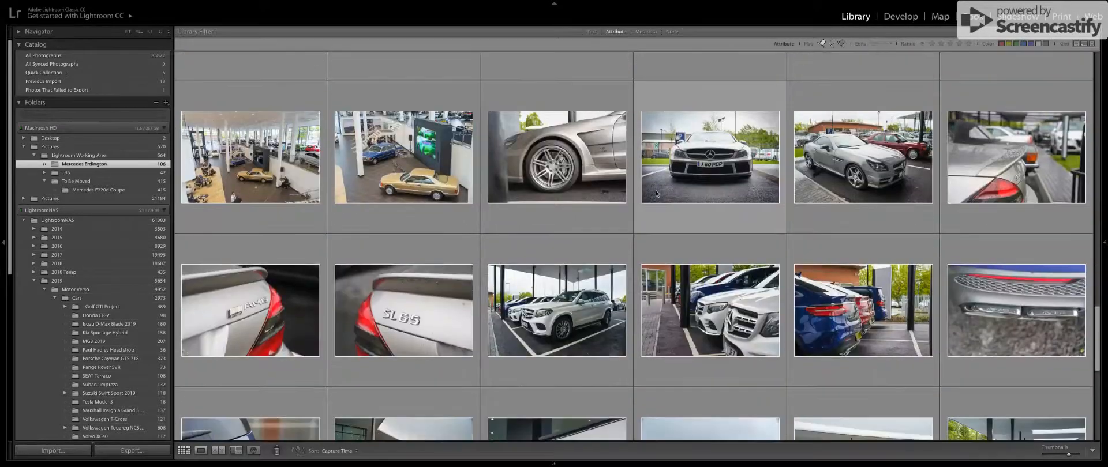
scroll(655, 193, "up", 20)
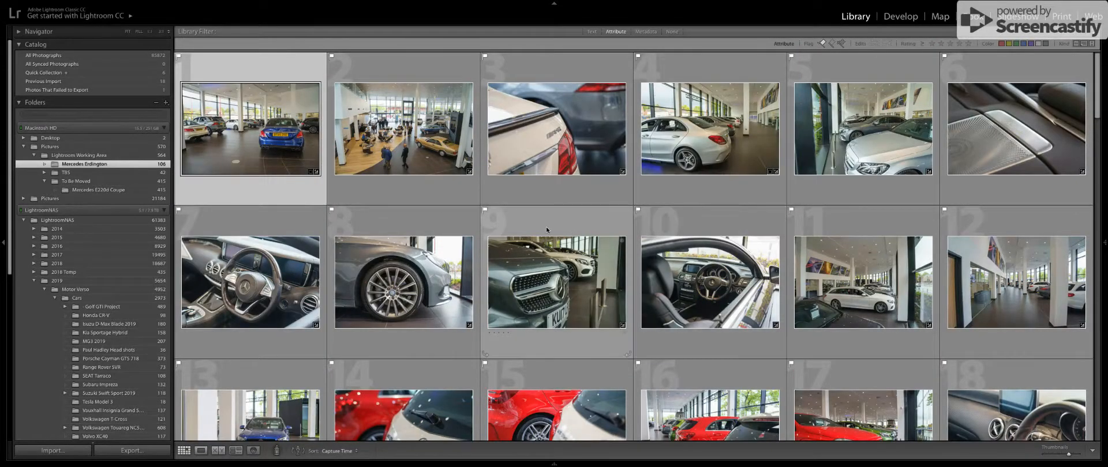
scroll(545, 229, "down", 6)
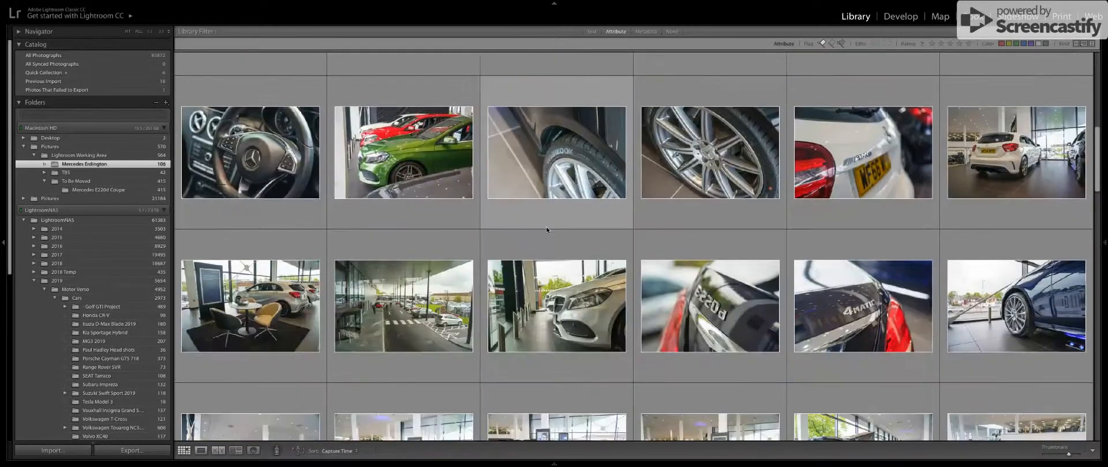
scroll(546, 230, "up", 2)
scroll(545, 230, "up", 5)
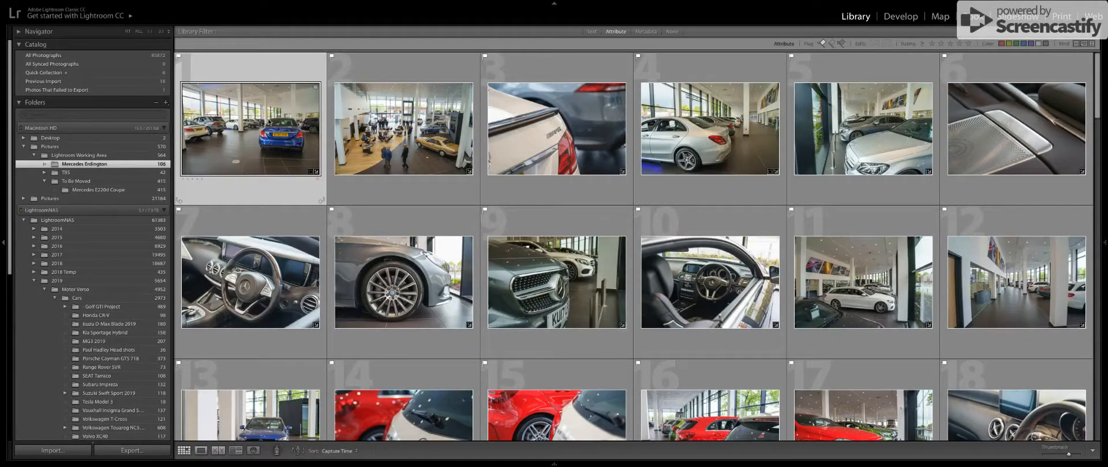
Open the first photo, the blue car in the showroom, for developing and compare it with its unedited version.
key("d")
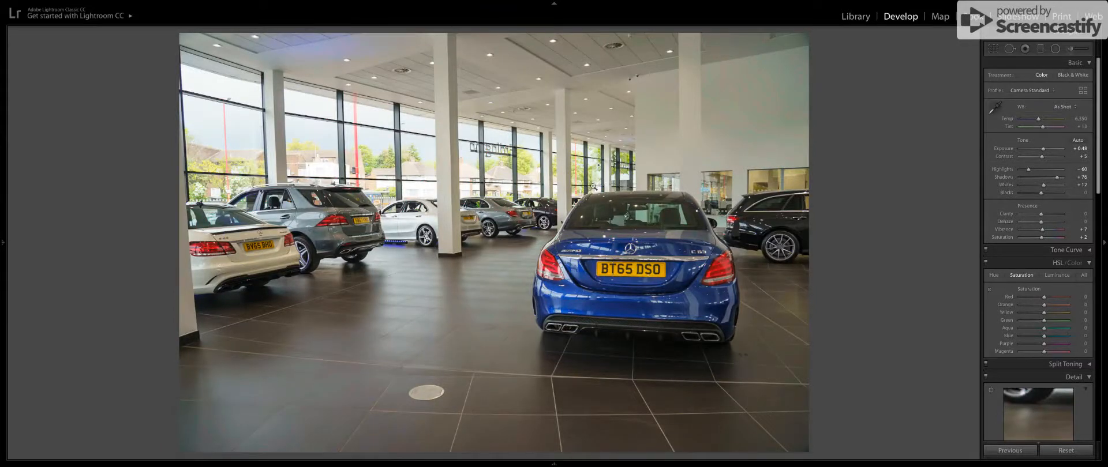
key("Right")
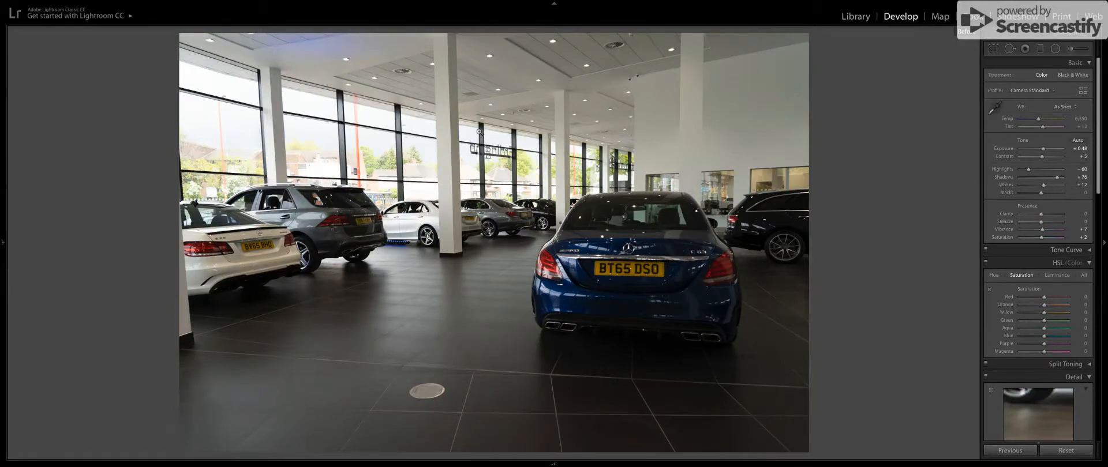
key("Right")
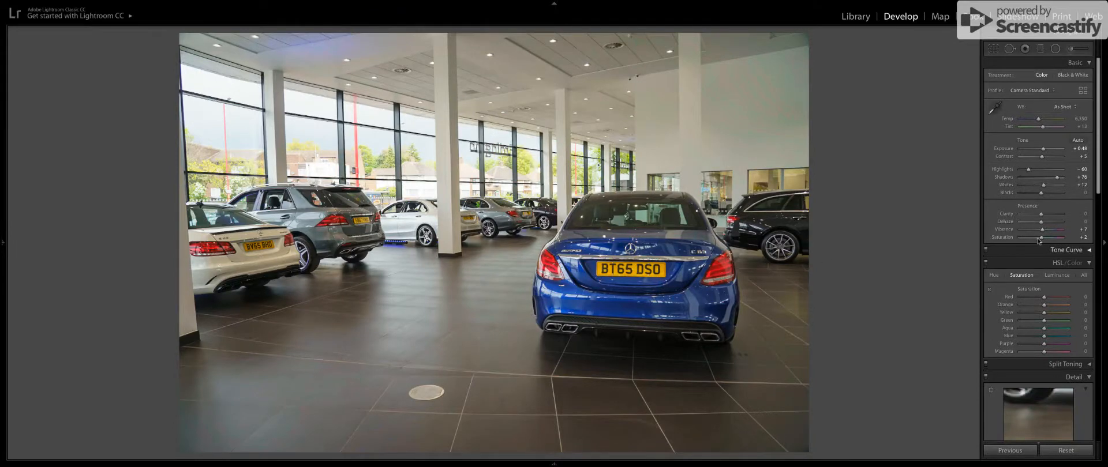
Look through the blue car photo's develop settings from the basic adjustments down to calibration.
scroll(1029, 193, "down", 10)
scroll(1029, 194, "up", 8)
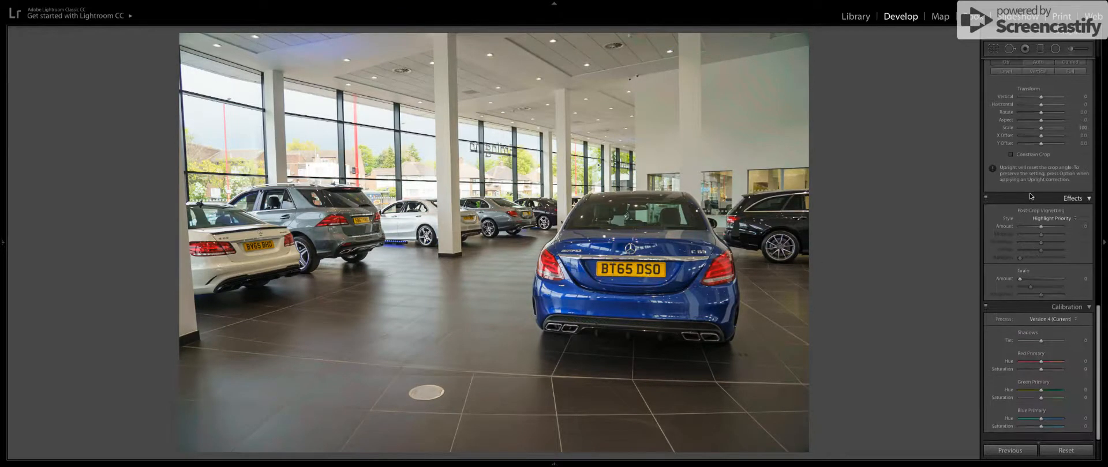
scroll(1030, 196, "up", 2)
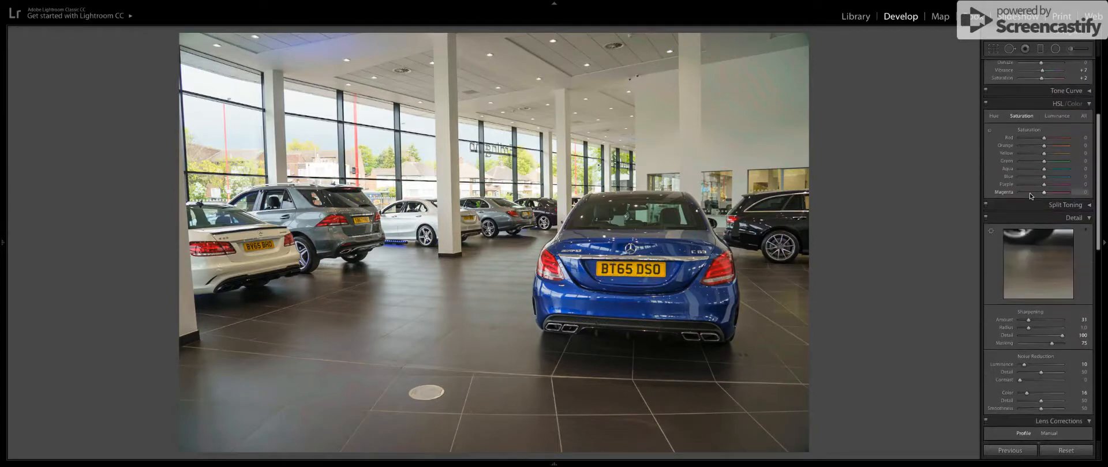
Inspect the blue car photo's adjustment brush mask and compare the image with the brush edits off and on.
key("k")
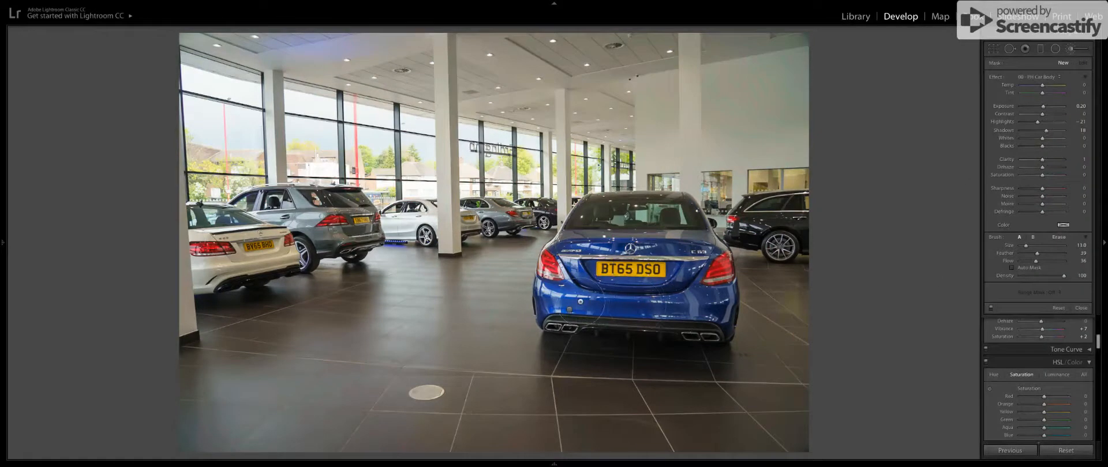
left_click(569, 310)
mouse_move(570, 309)
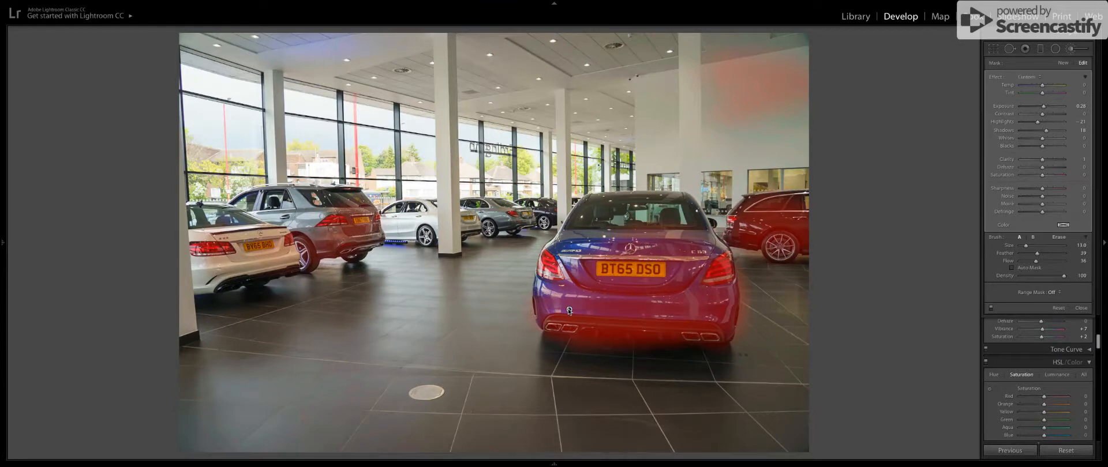
left_click(990, 309)
left_click(990, 309)
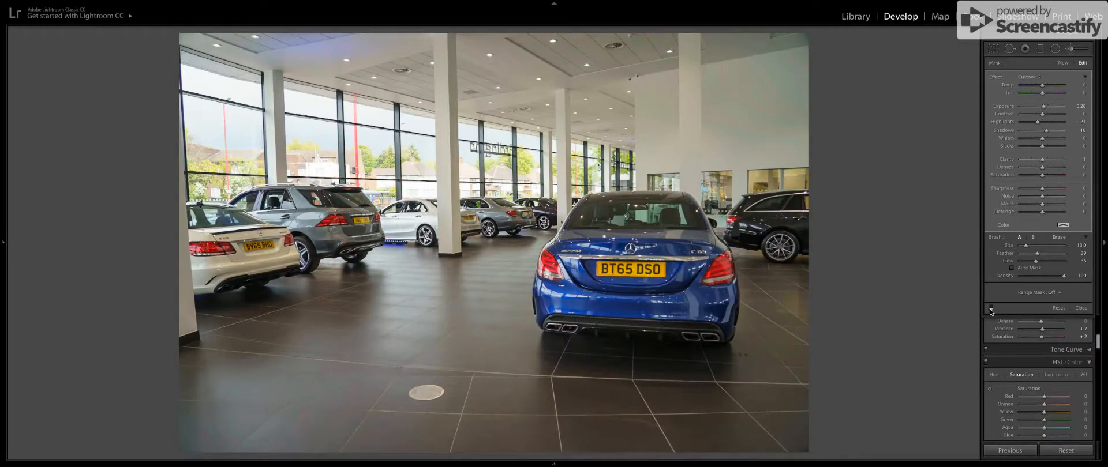
left_click(990, 309)
left_click(990, 308)
left_click(990, 309)
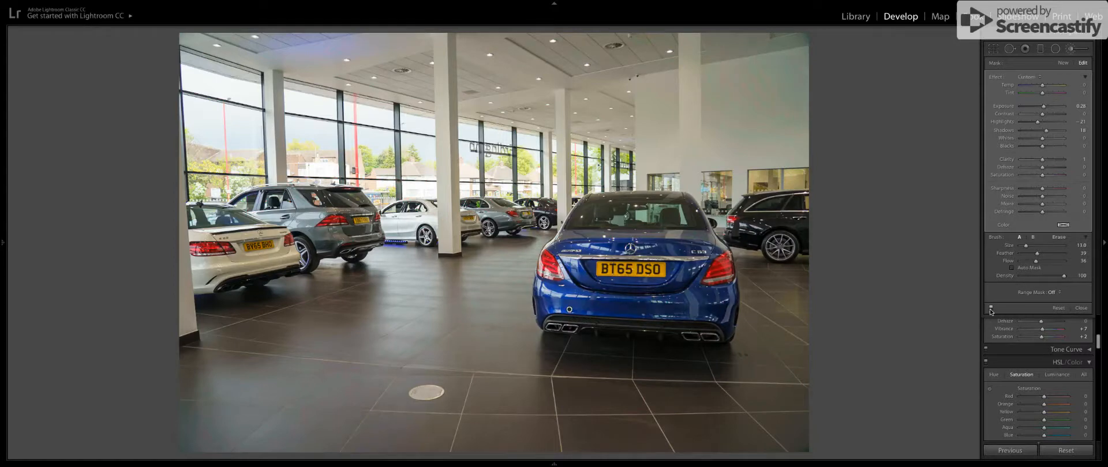
left_click(990, 308)
left_click(990, 308)
key("r")
key("r")
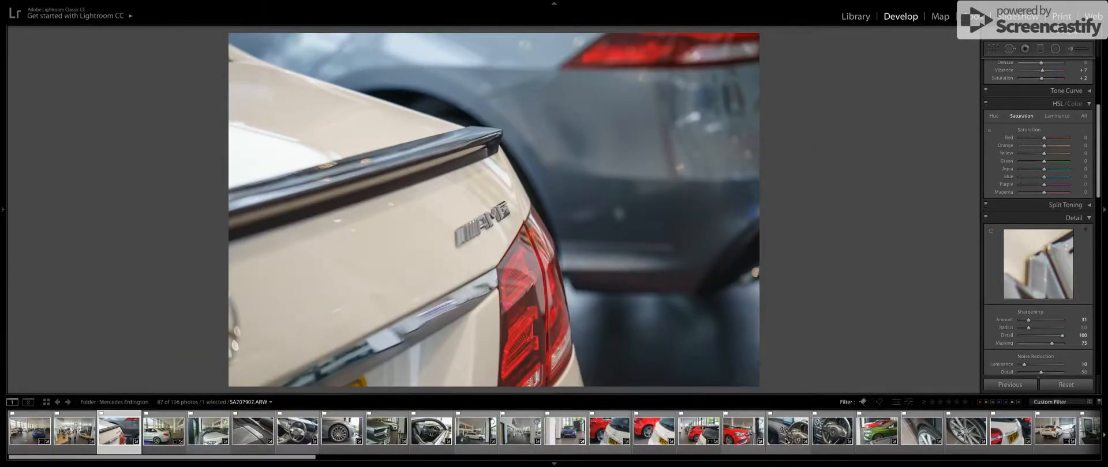
Select the green car photo and compare its edited version with the original several times.
scroll(786, 441, "right", 3)
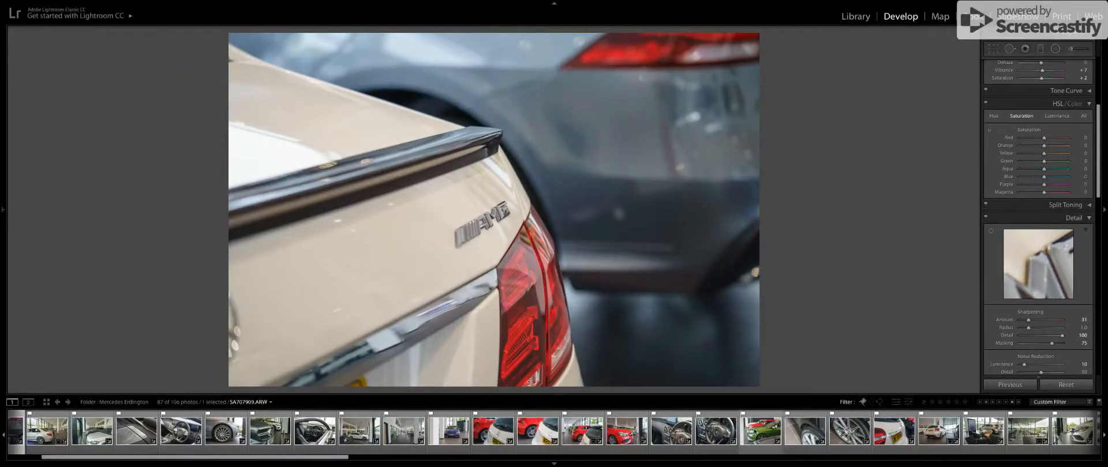
left_click(760, 430)
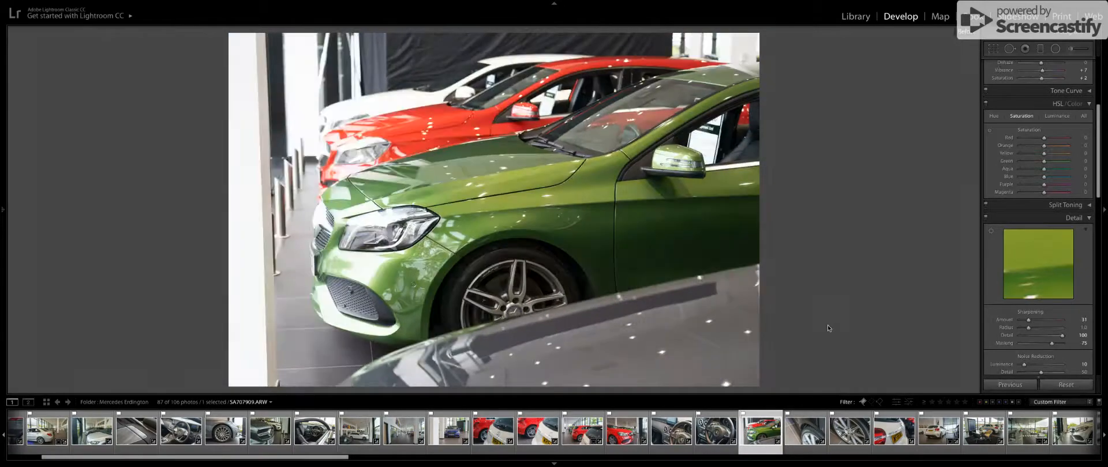
key("backslash")
key("backslash")
key("backslash")
key("backslash")
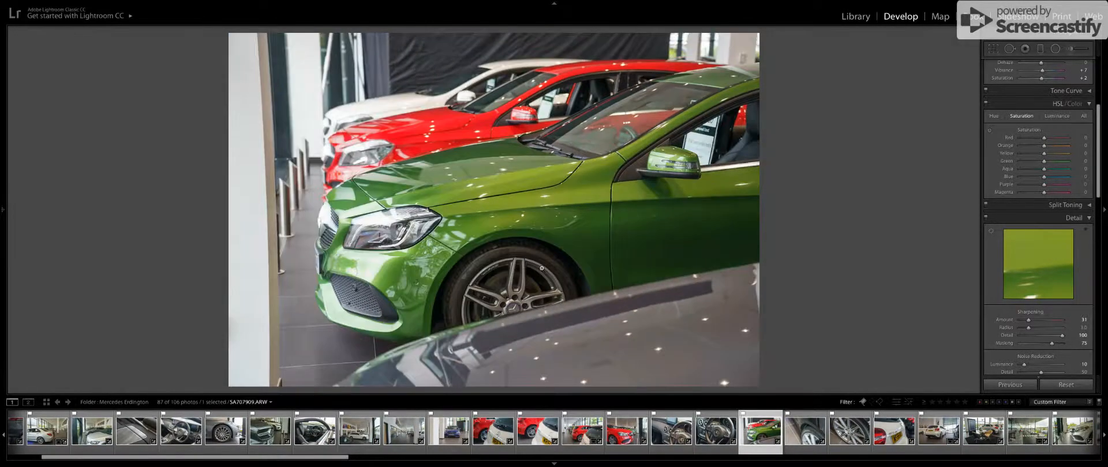
key("backslash")
key("backslash")
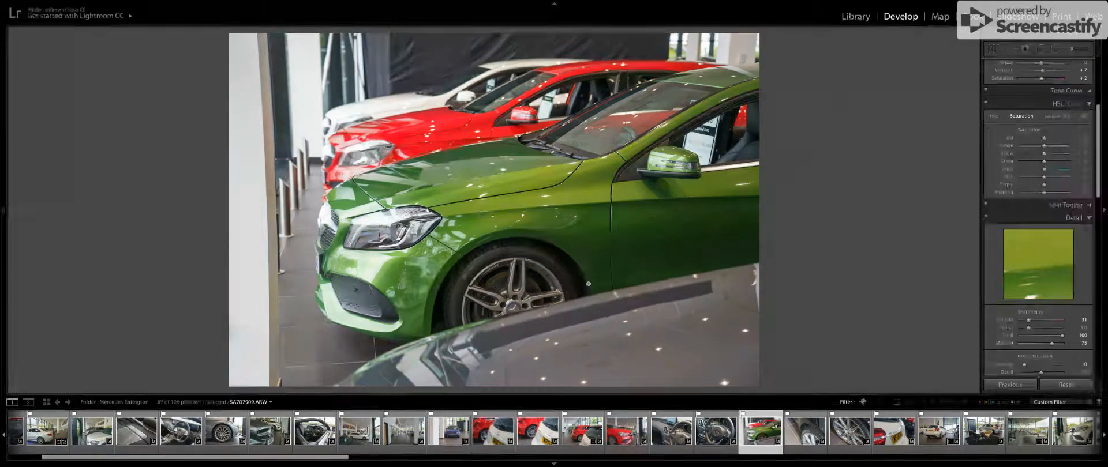
key("backslash")
key("backslash")
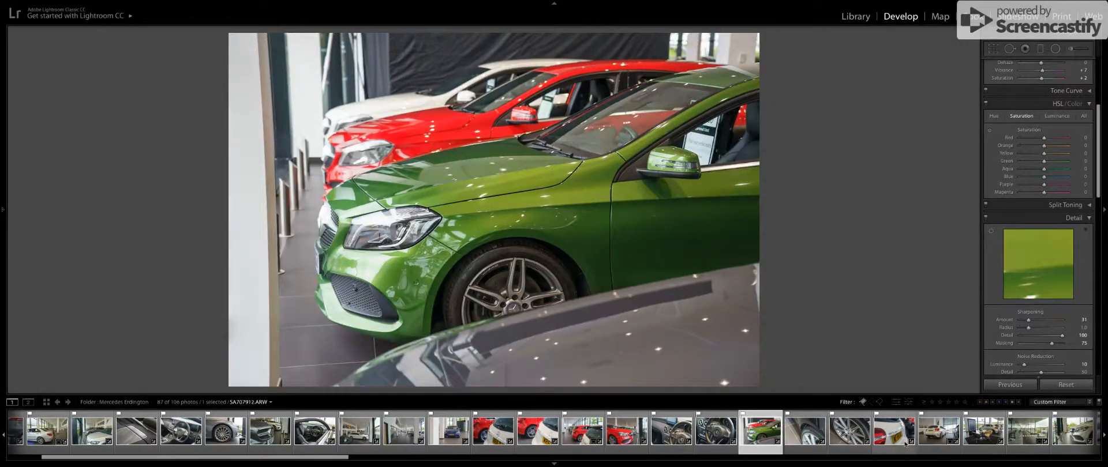
Select the showroom photo of the black saloon and grey estate and compare it before and after editing.
scroll(905, 445, "down", 9)
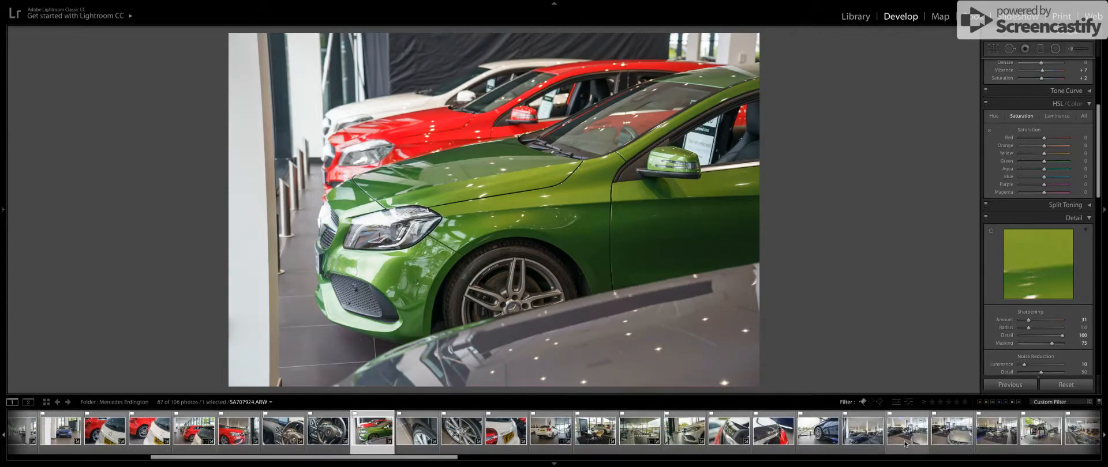
scroll(905, 445, "down", 5)
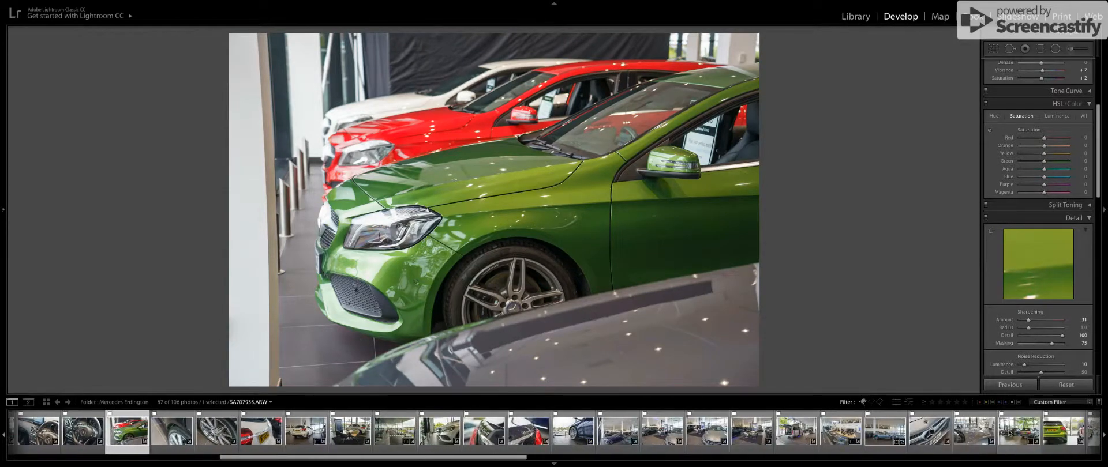
left_click(1019, 432)
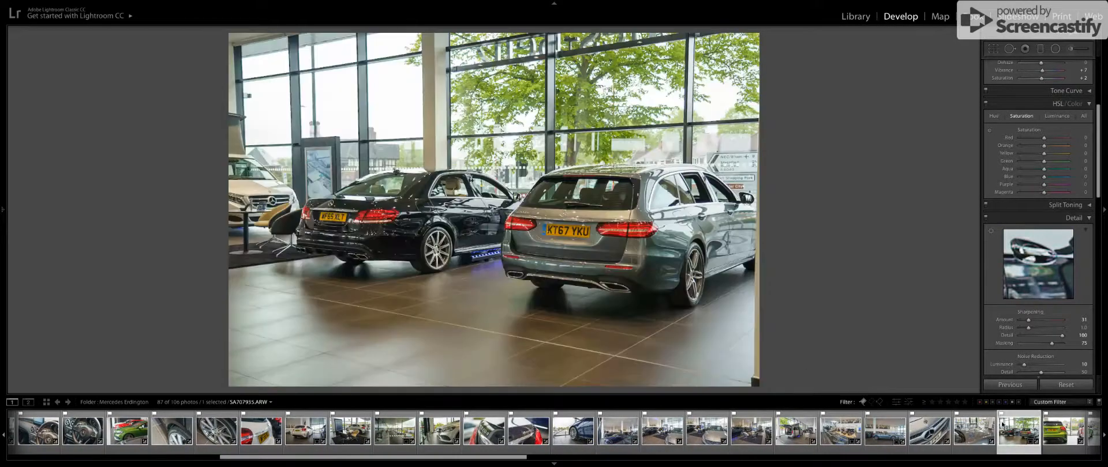
key("backslash")
key("backslash")
key("backslash")
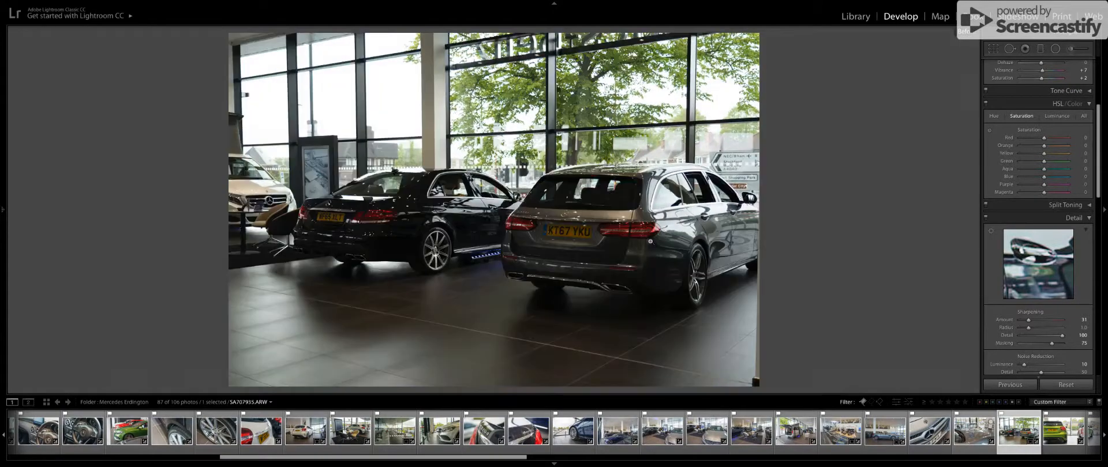
key("backslash")
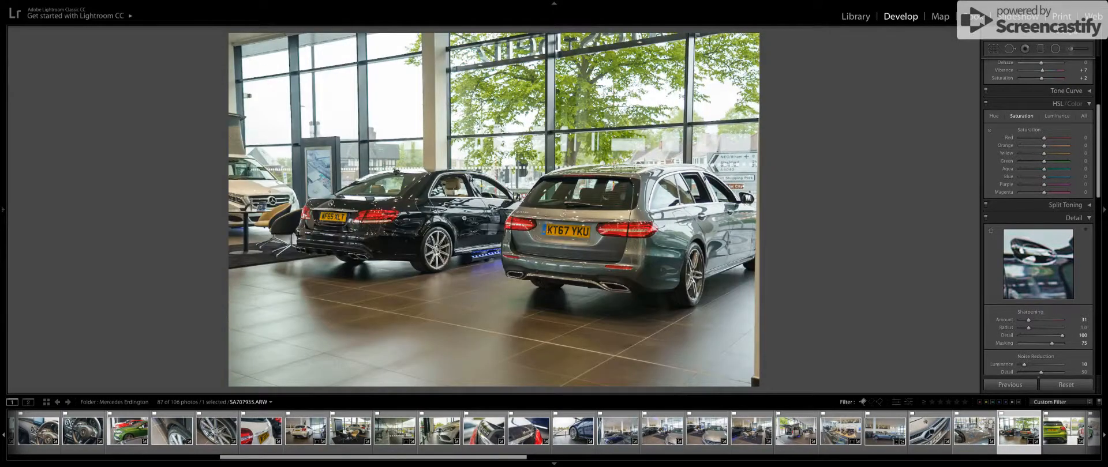
key("backslash")
key("backslash")
Reset all edits on the saloon and estate photo and apply the Sony A7 Car Base (Oct) preset.
key("k")
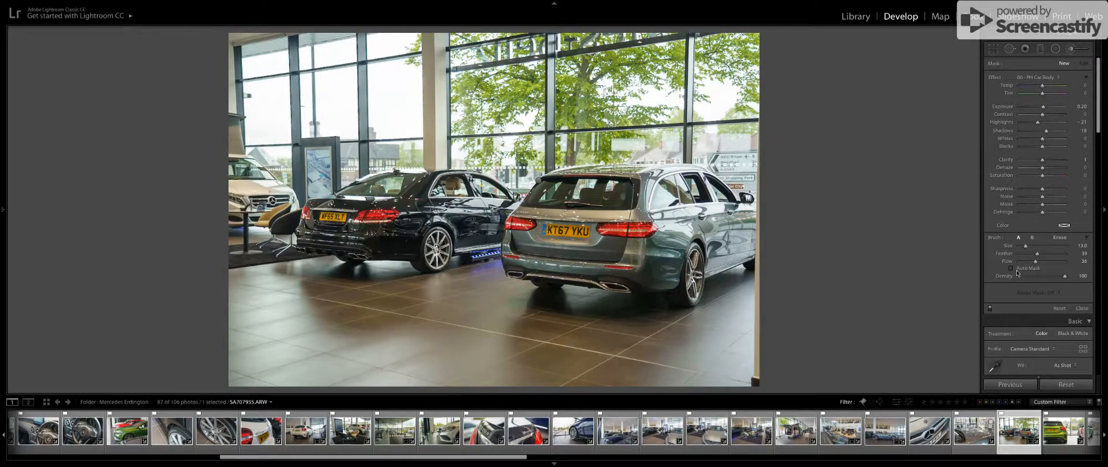
left_click(1065, 385)
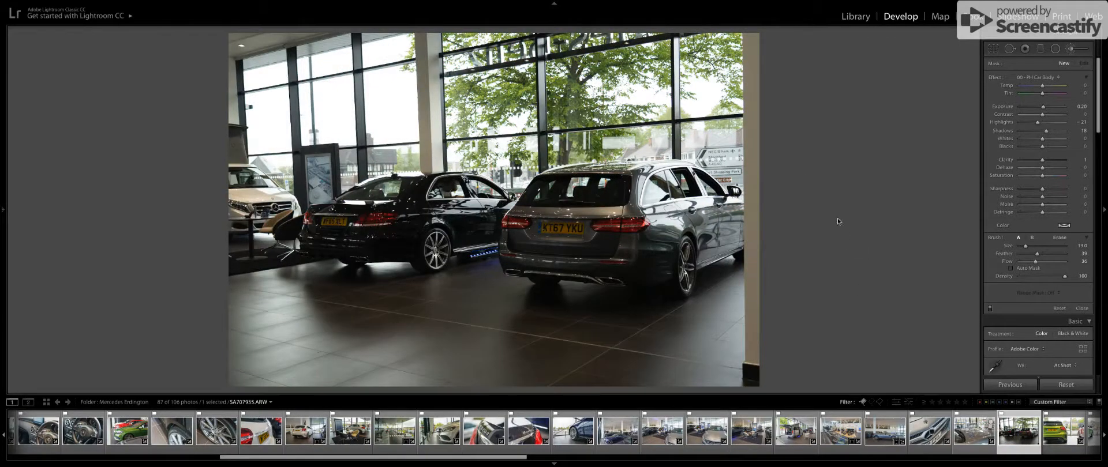
left_click(1, 187)
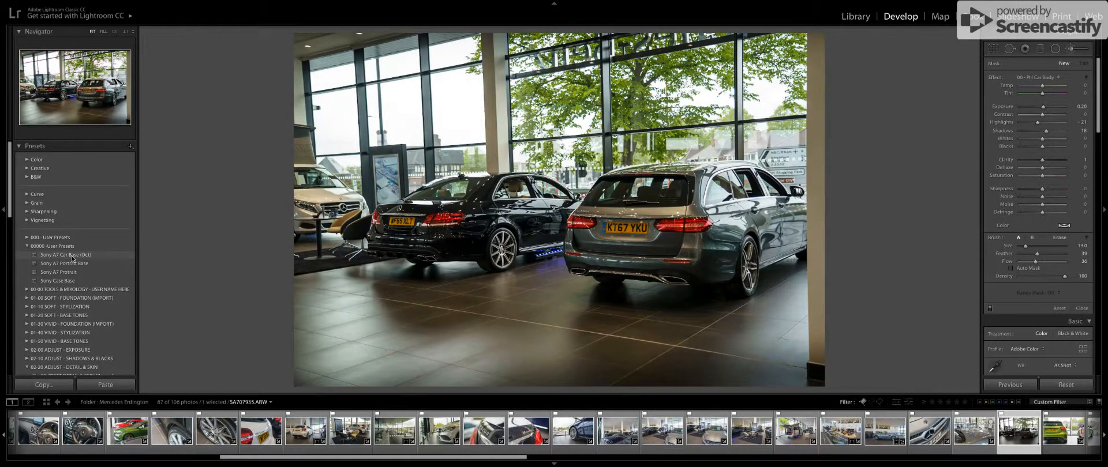
left_click(72, 257)
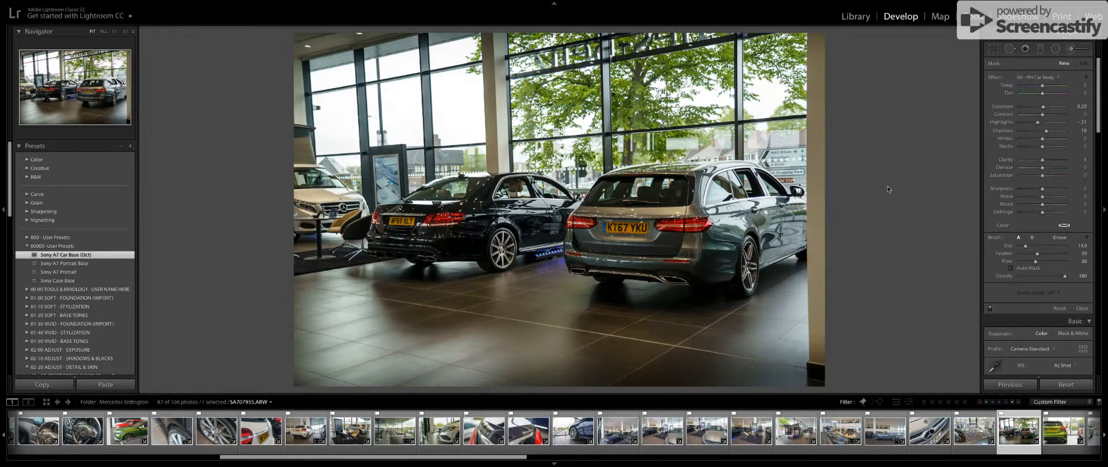
Straighten the saloon and estate photo by about 1.6 degrees and set its exposure to +0.45.
key("k")
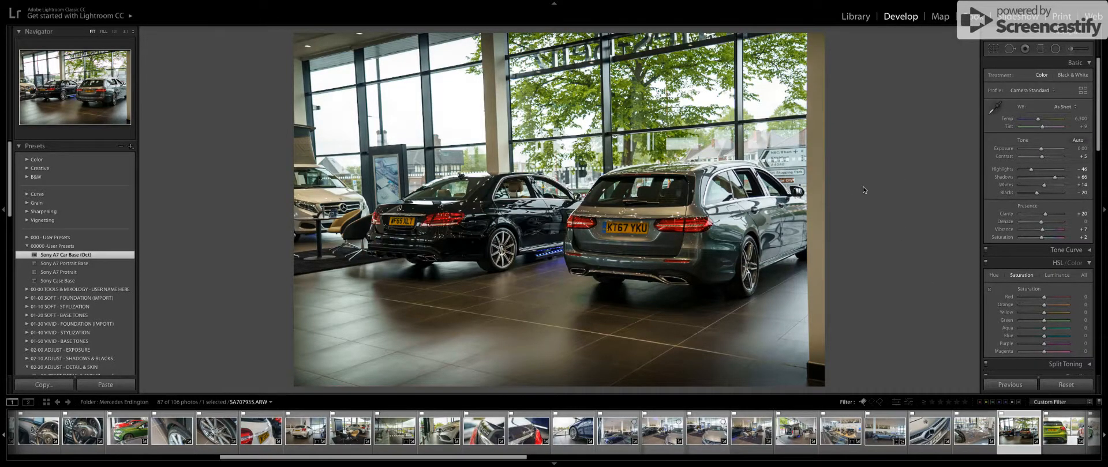
key("r")
left_click_drag(858, 149, 860, 149)
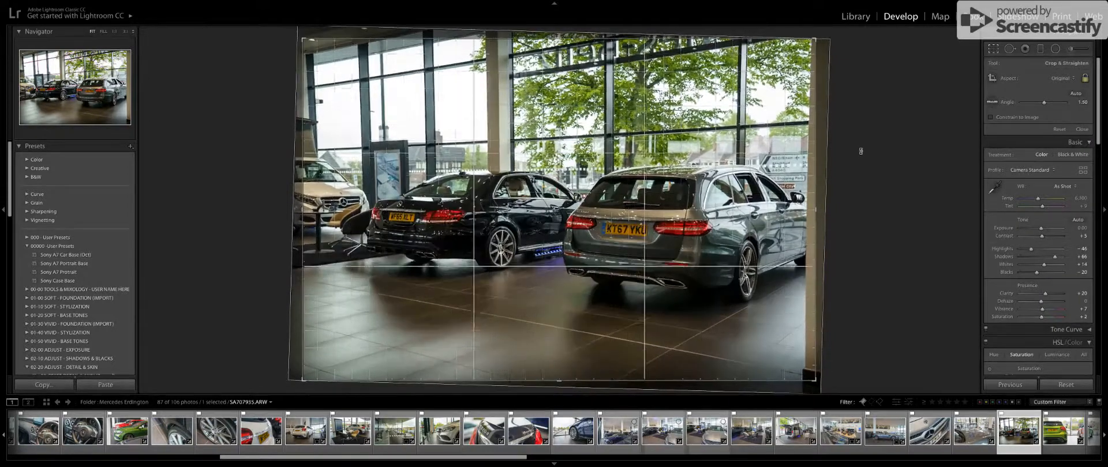
key("r")
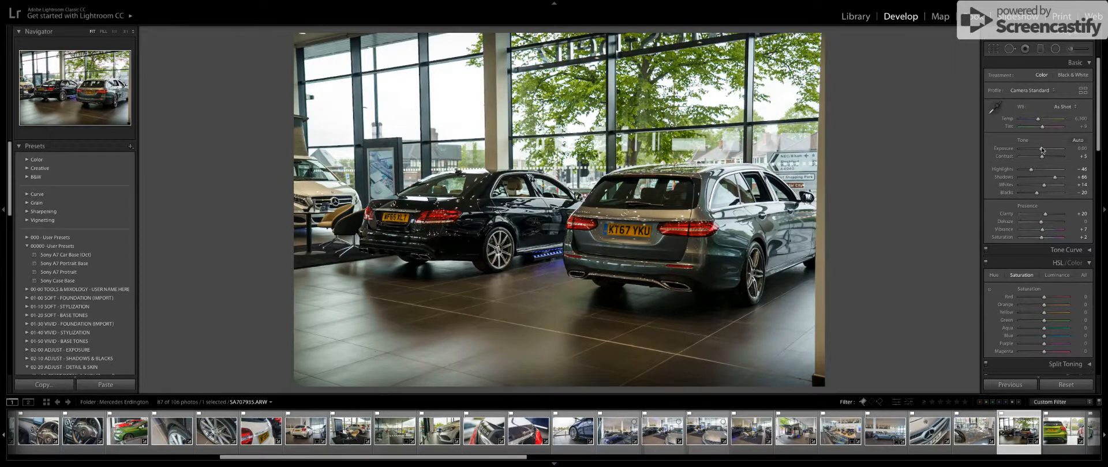
left_click_drag(1041, 151, 1043, 151)
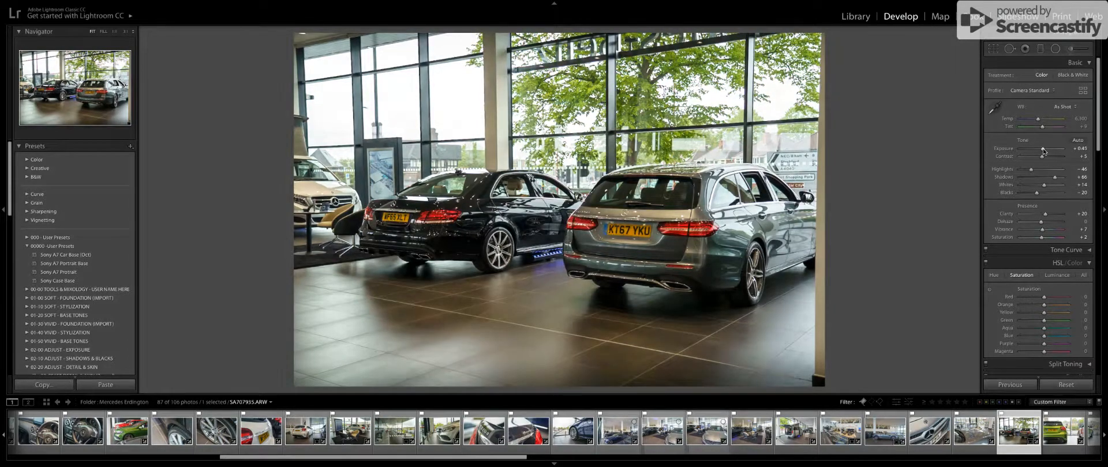
Brush the PH Car Body effect over the two cars and strengthen its exposure, highlights and shadows adjustments.
left_click(1081, 49)
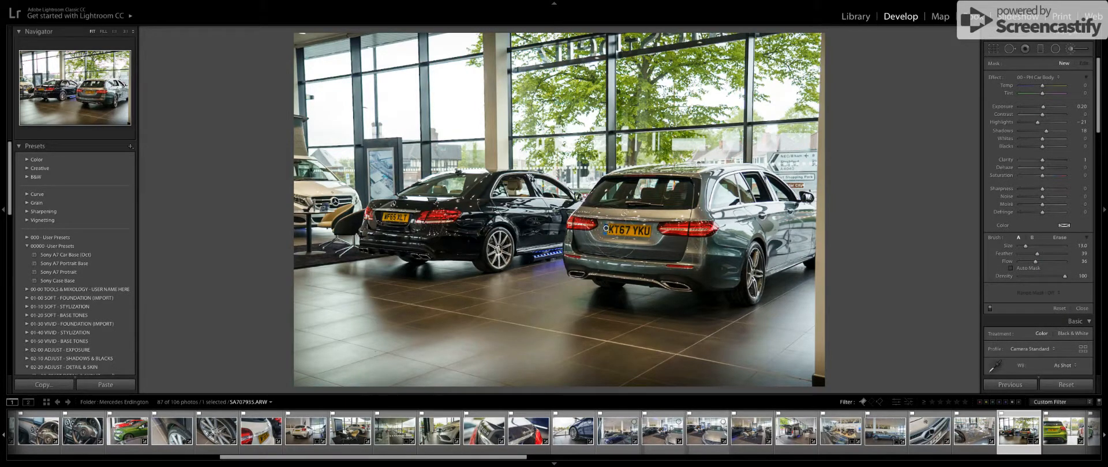
mouse_move(752, 264)
left_mouse_down()
mouse_move(748, 290)
mouse_move(757, 256)
mouse_move(753, 266)
left_mouse_up()
mouse_move(500, 244)
left_mouse_down()
mouse_move(425, 241)
mouse_move(485, 251)
mouse_move(460, 242)
left_mouse_up()
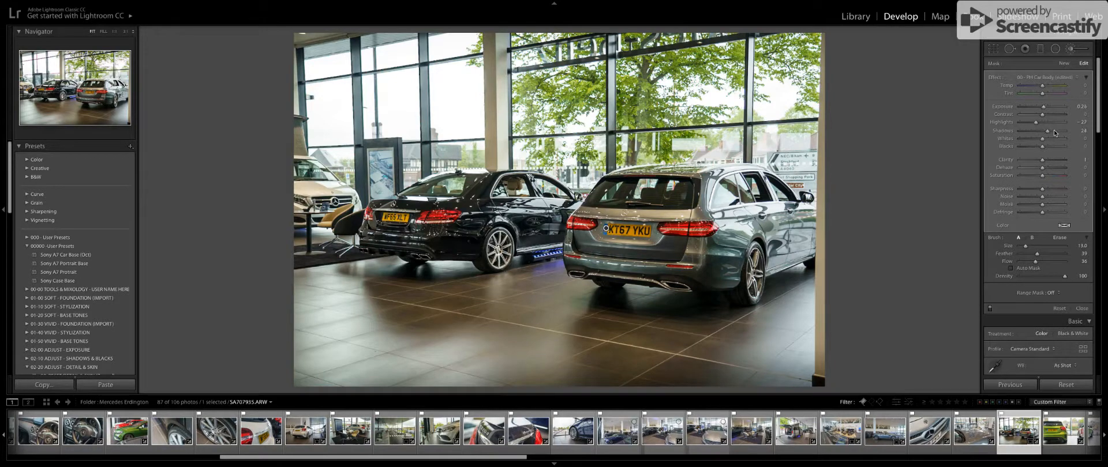
key("k")
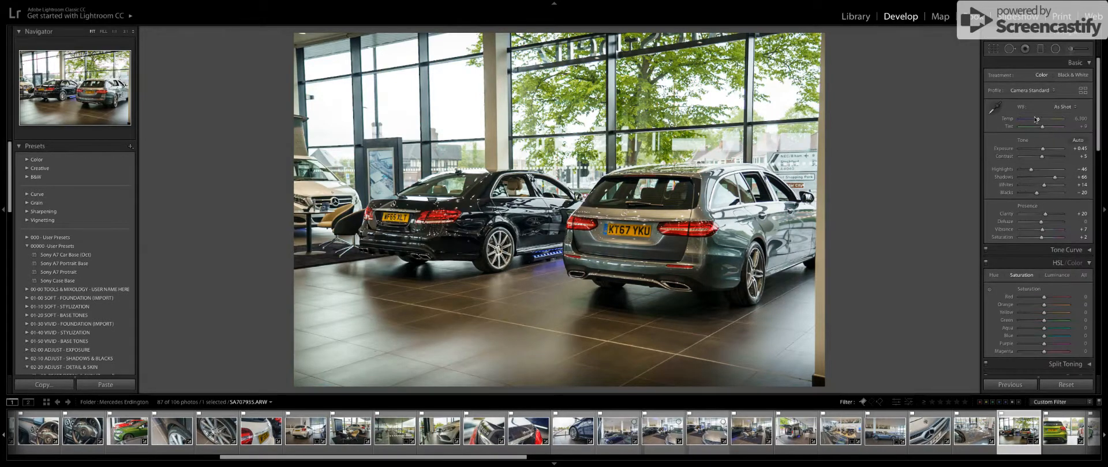
Set the photo's temperature to 6,222, highlights to -30, shadows to +64, whites to +13 and blacks to -28.
left_click_drag(1037, 121, 1039, 122)
left_click_drag(1031, 172, 1055, 180)
mouse_move(1042, 187)
left_mouse_down()
mouse_move(1031, 188)
mouse_move(1048, 189)
mouse_move(1037, 196)
left_mouse_up()
mouse_move(1031, 197)
left_mouse_down()
mouse_move(1020, 195)
mouse_move(1034, 199)
left_mouse_up()
Set the clarity to +14, raise the saturation slightly, and compare the saloon and estate photo with its original.
double_click(1007, 214)
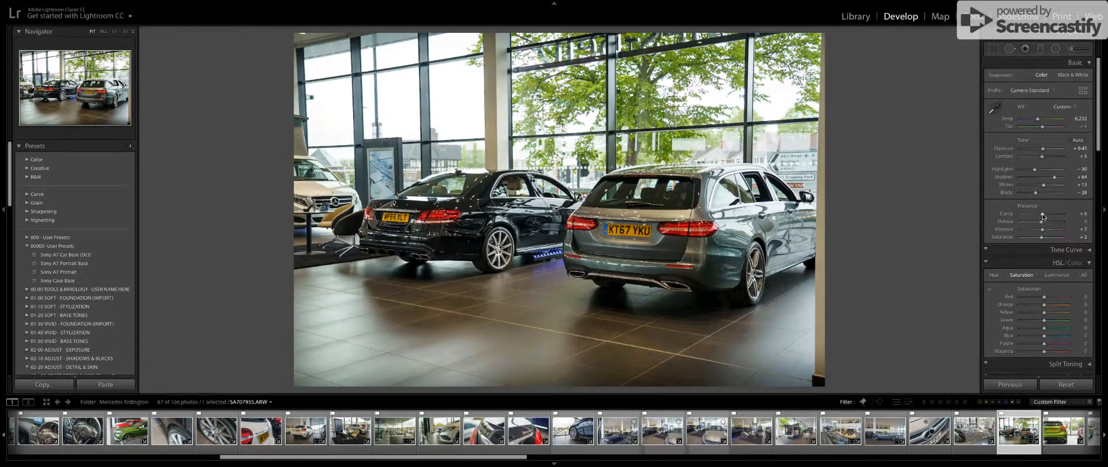
left_click_drag(1042, 216, 1044, 241)
key("backslash")
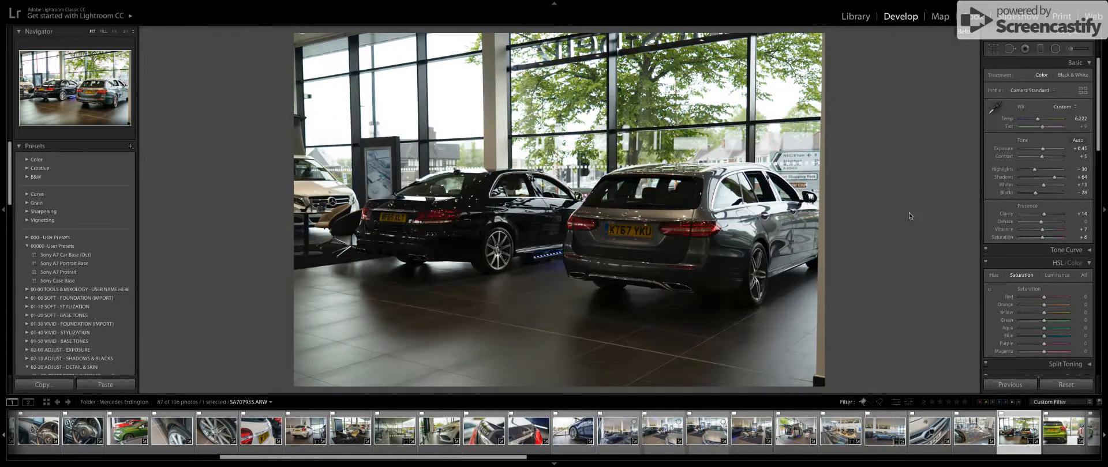
key("backslash")
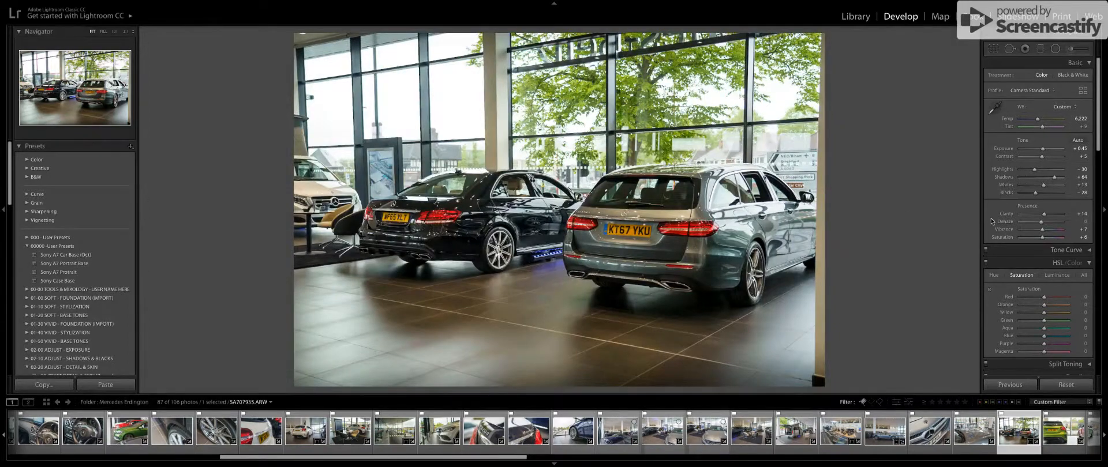
Set the post-crop vignetting amount of the saloon and estate photo to +4.
scroll(997, 234, "down", 6)
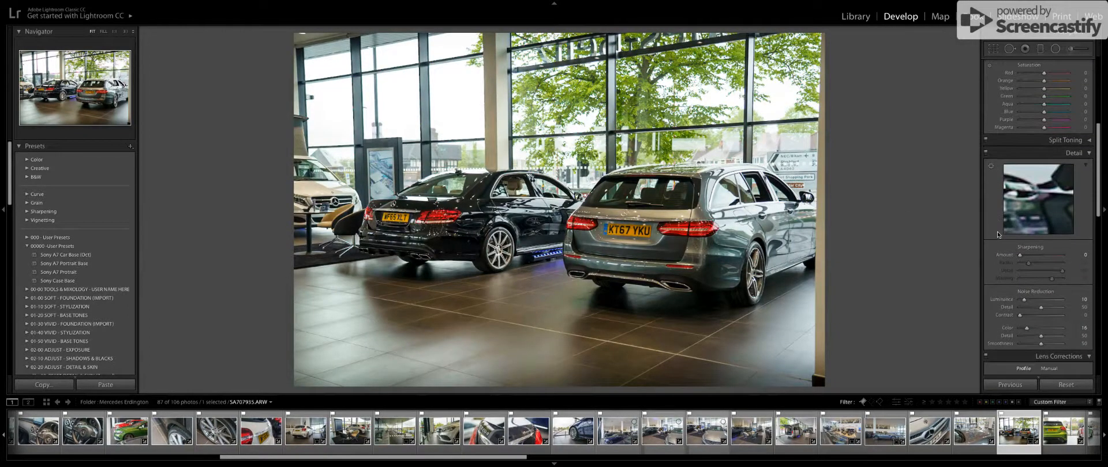
scroll(997, 234, "down", 6)
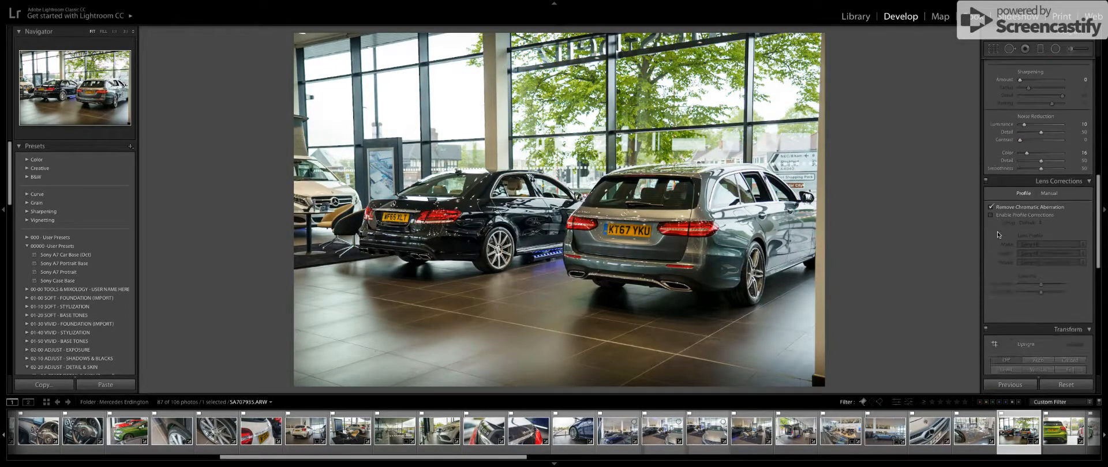
scroll(997, 233, "down", 8)
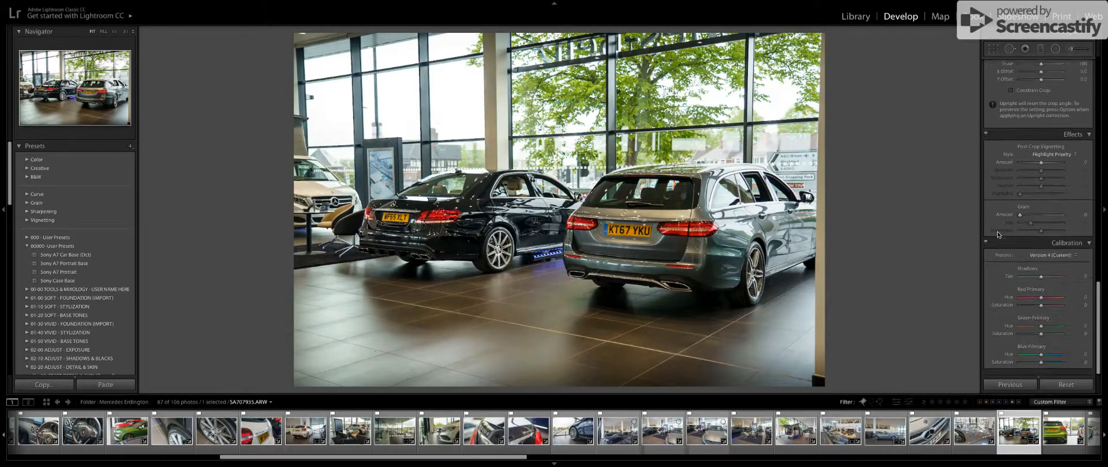
mouse_move(1043, 166)
left_mouse_down()
mouse_move(1024, 167)
mouse_move(1044, 168)
mouse_move(1035, 173)
left_mouse_up()
scroll(1034, 176, "up", 5)
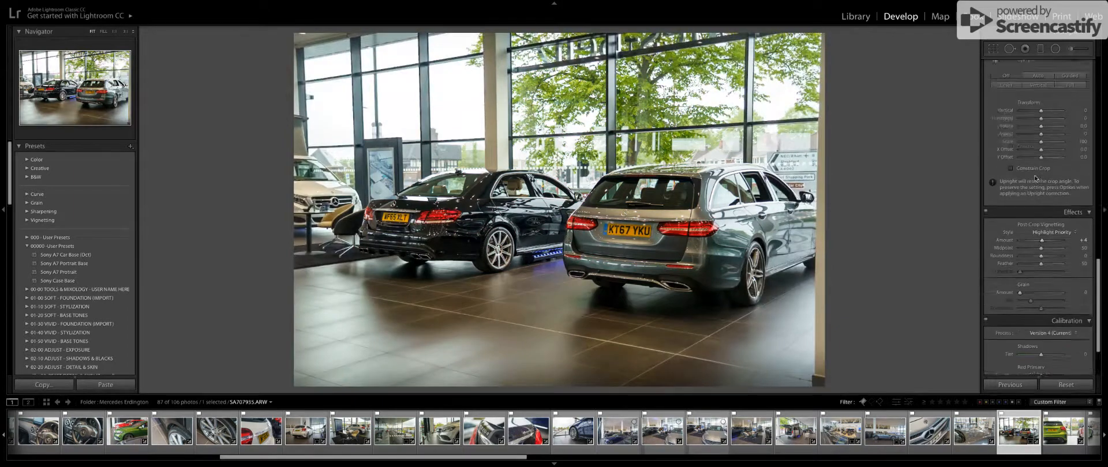
Switch the lens profile corrections on and off twice to compare their effect on the photo.
scroll(1035, 178, "up", 4)
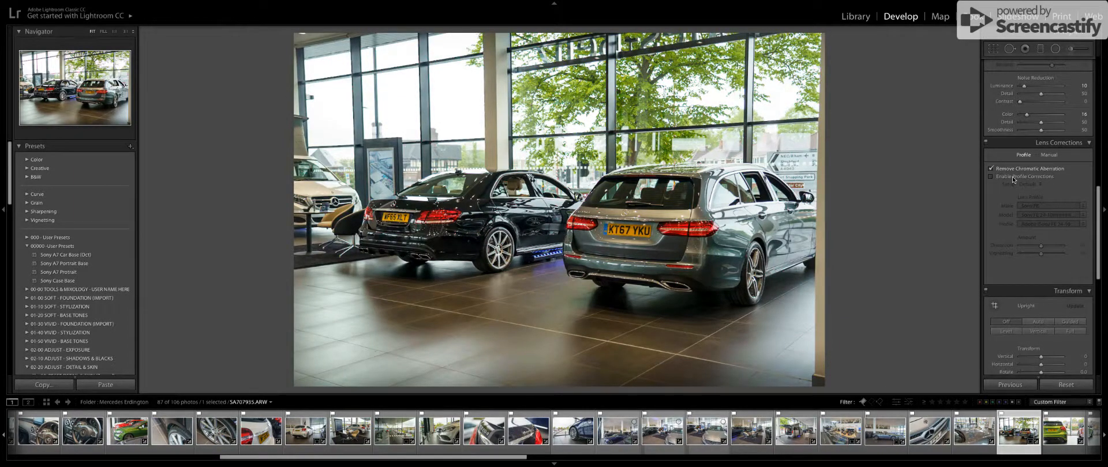
left_click(1010, 179)
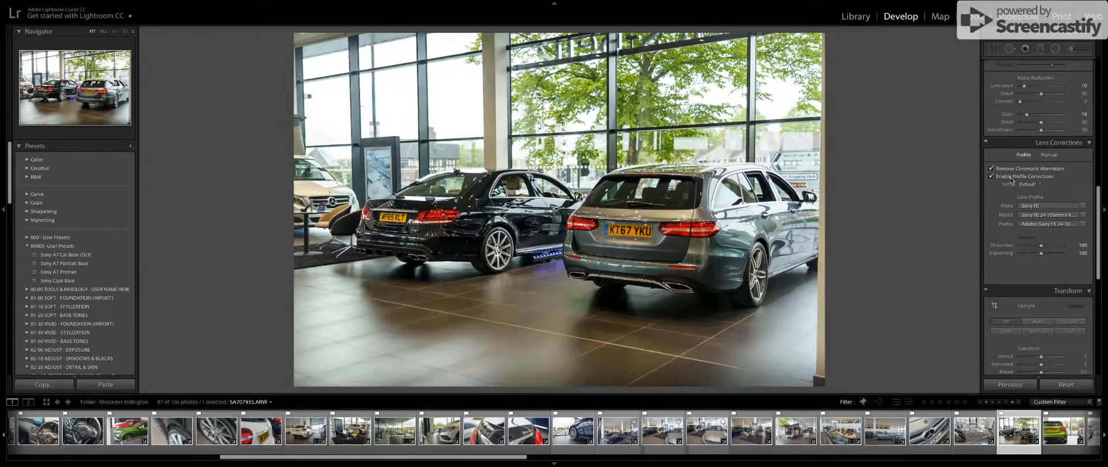
left_click(1010, 179)
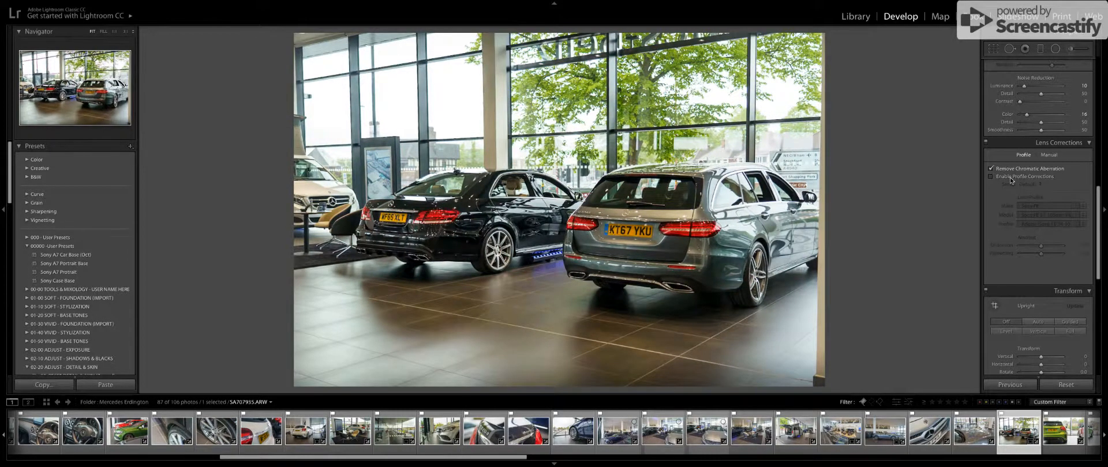
left_click(1010, 178)
left_click(1011, 179)
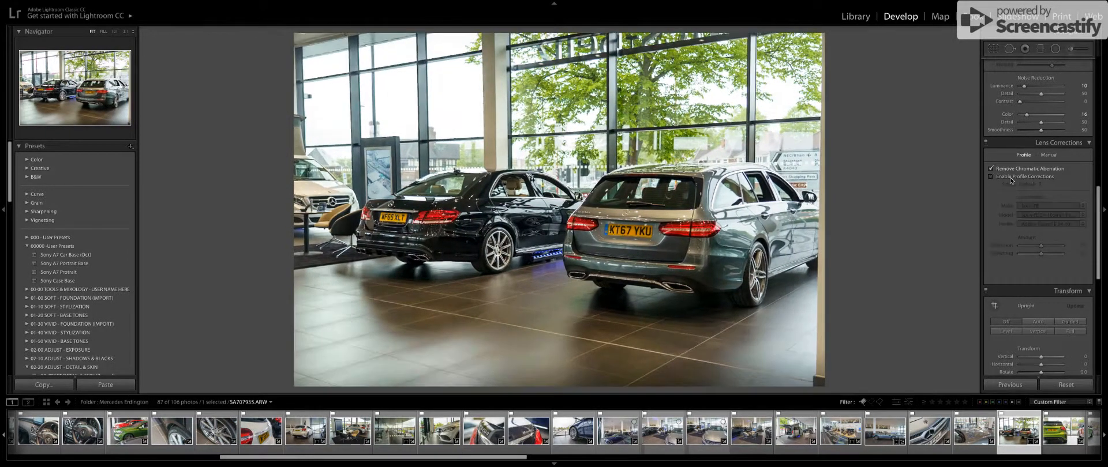
scroll(1010, 179, "up", 3)
scroll(1009, 178, "up", 1)
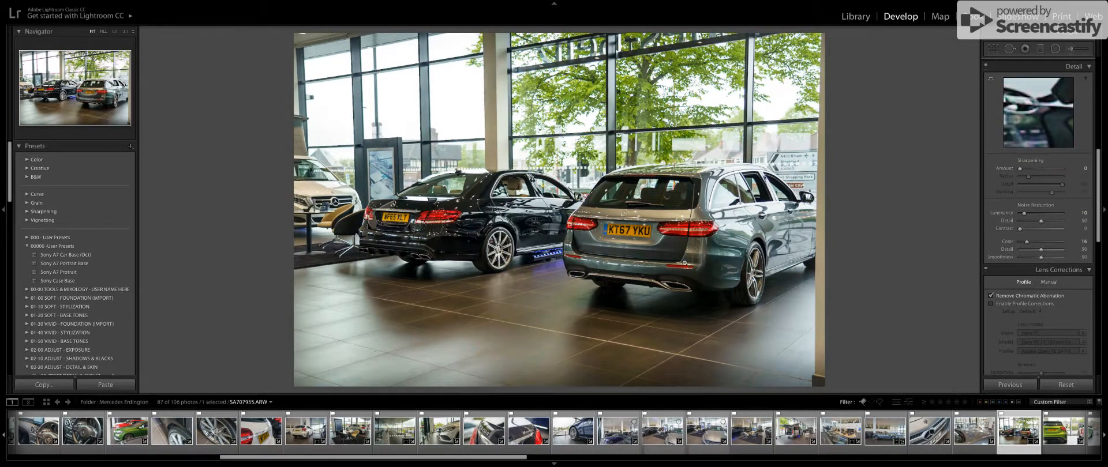
Inspect the black saloon's rear and wheel up close and set noise reduction to luminance 55 and color 57.
left_click(420, 255)
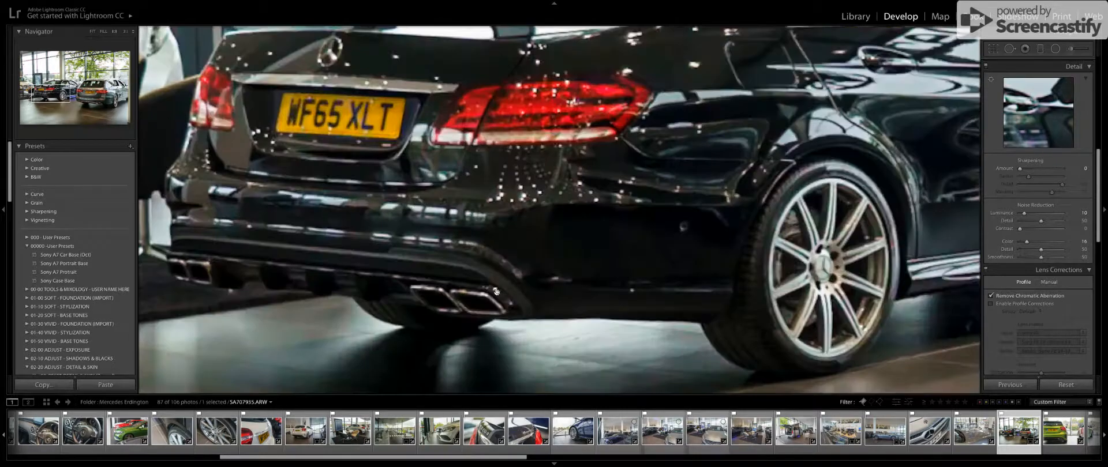
left_click_drag(517, 273, 474, 242)
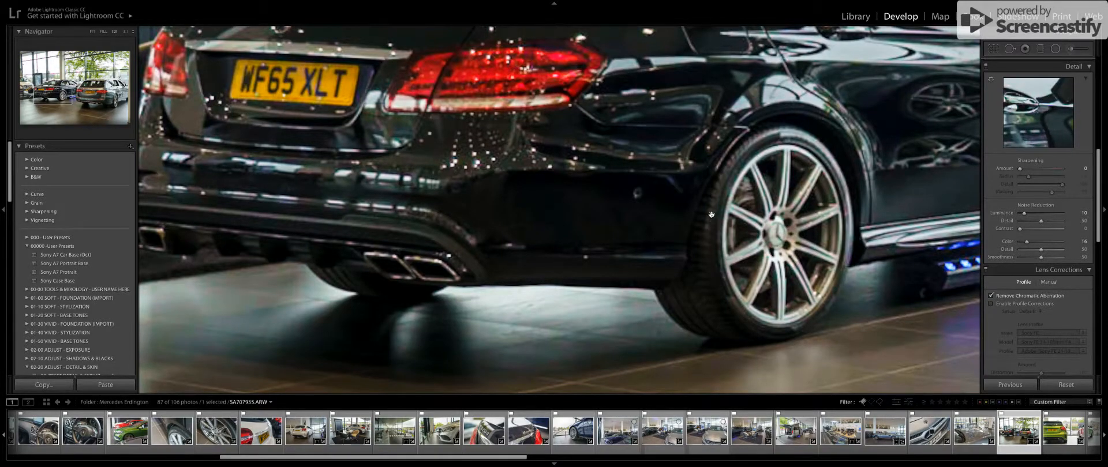
left_click_drag(734, 241, 845, 179)
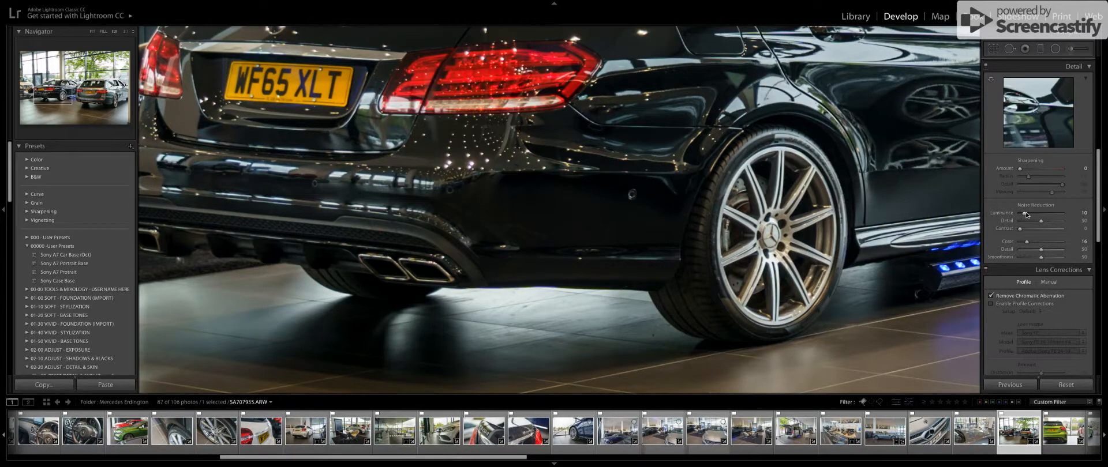
left_click_drag(1025, 215, 1044, 214)
left_click_drag(1031, 243, 1044, 242)
left_click(560, 218)
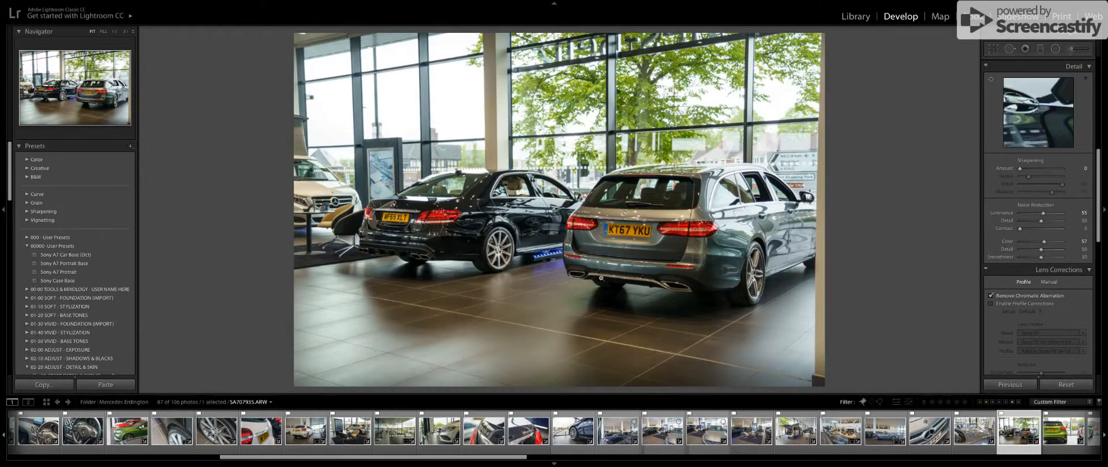
Select the close-up photo of the dark blue car's front wheel and compare it before and after editing.
scroll(1039, 191, "up", 6)
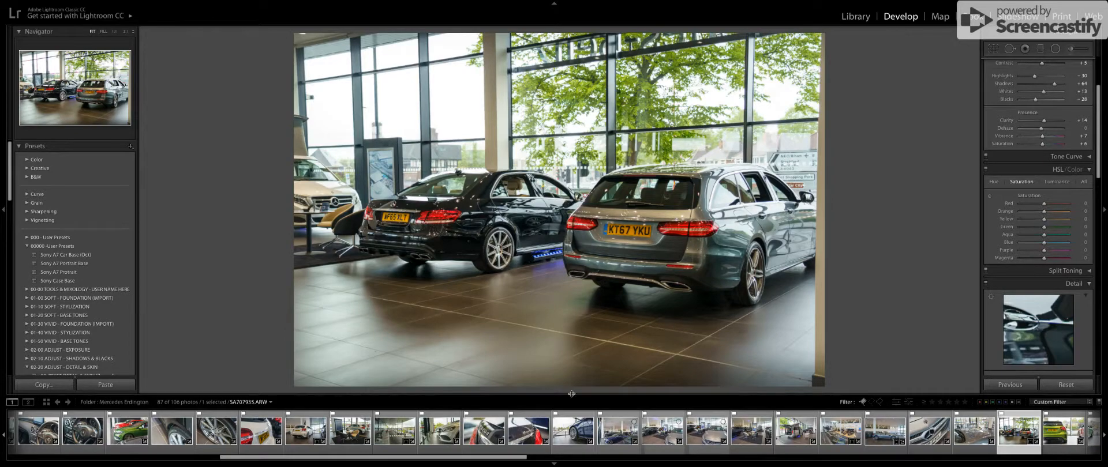
left_click(573, 433)
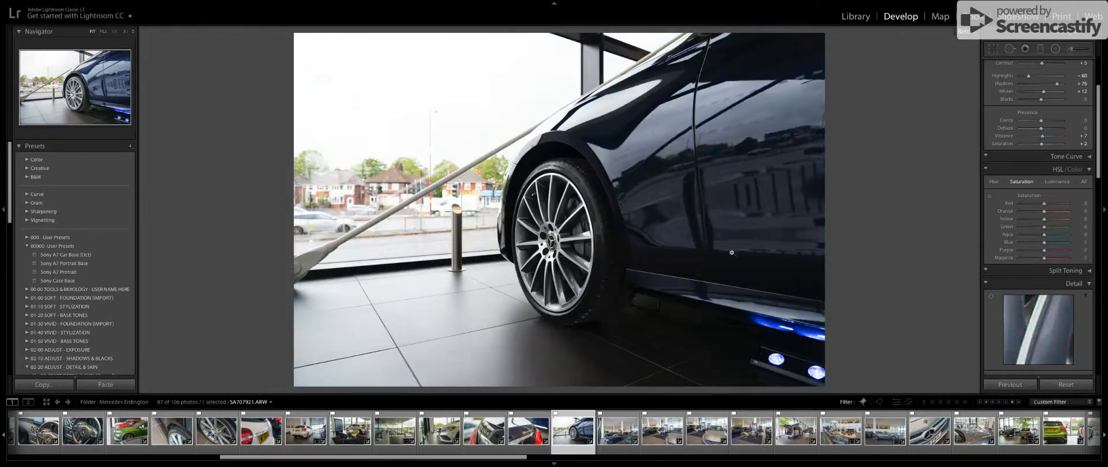
key("backslash")
key("backslash")
key("backslash")
key("backslash")
key("backslash")
key("backslash")
Reset the blue car wheel photo and set shadows to +54, highlights to -54, whites to +14 and blacks to -15.
left_click(1065, 384)
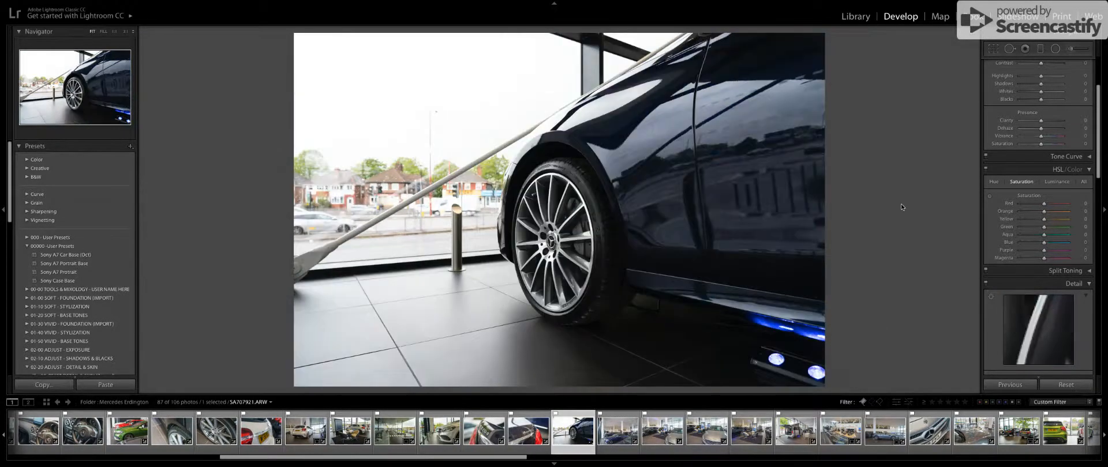
scroll(1041, 178, "up", 3)
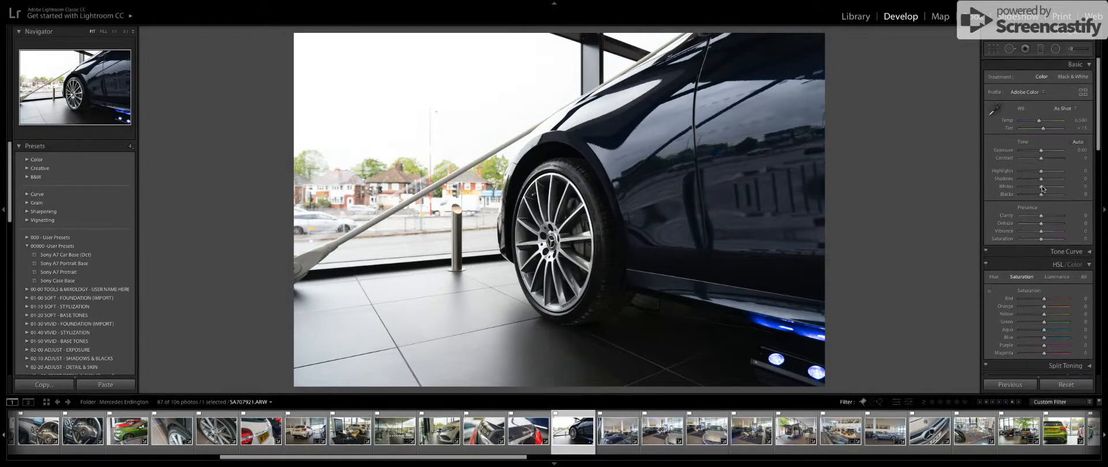
left_click_drag(1041, 179, 1053, 179)
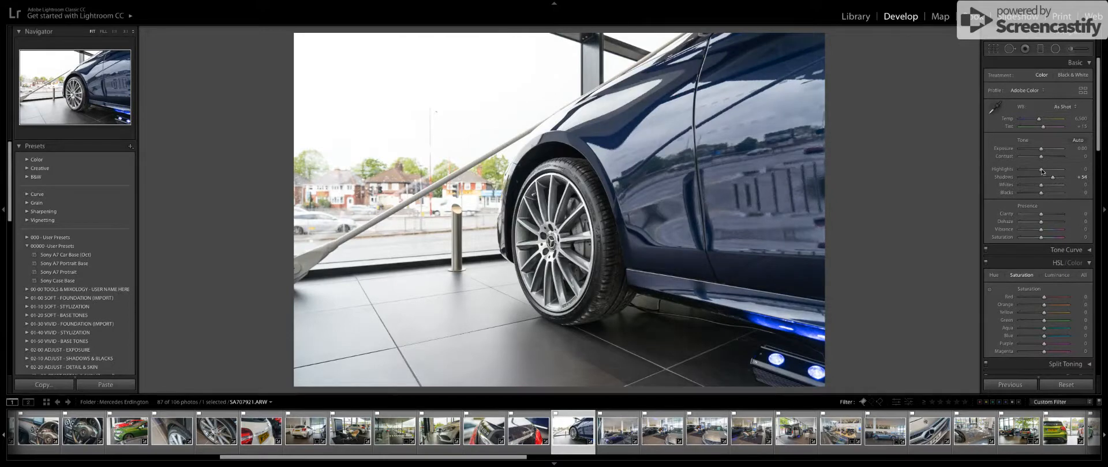
left_click_drag(1042, 171, 1038, 194)
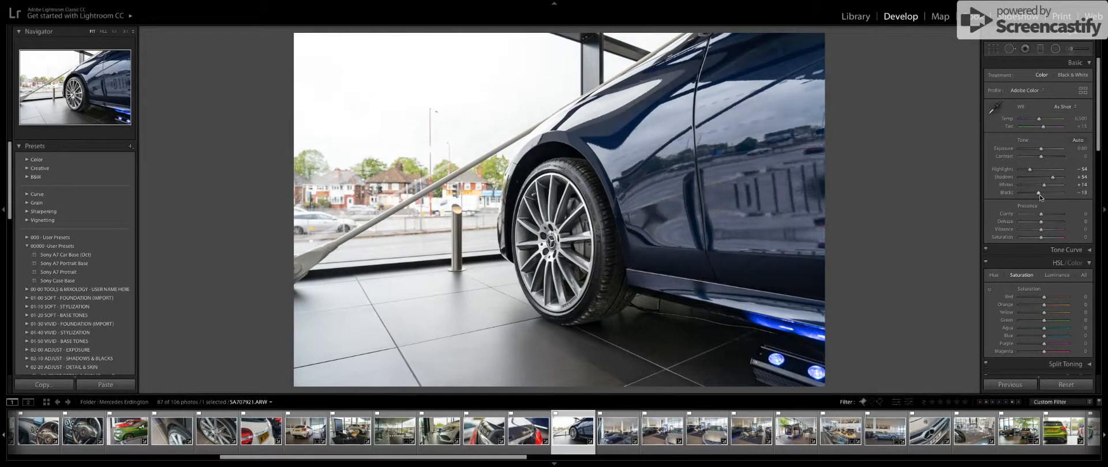
Brush the Exposure effect at 0.51 with flow 41 over the blue car's bodywork and wheel, and compare with the original.
left_click(1078, 49)
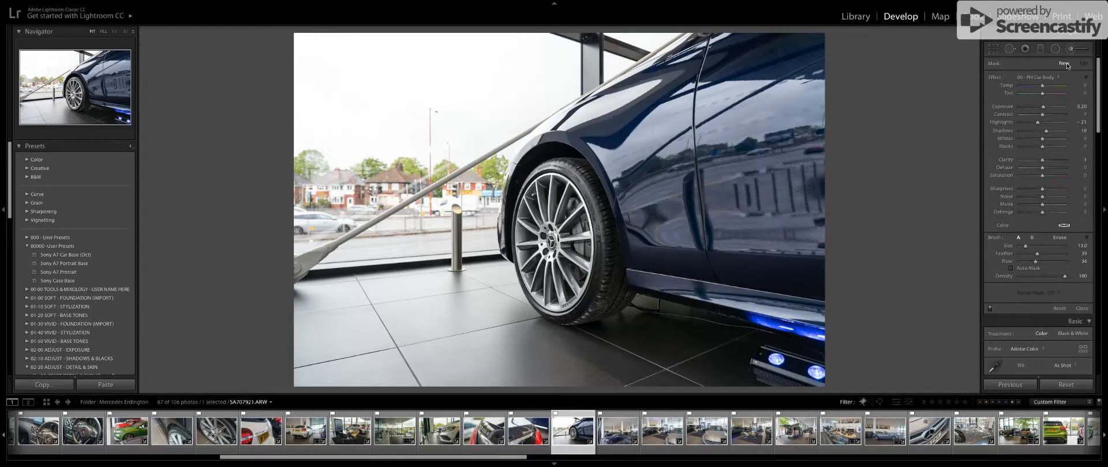
left_click(1037, 77)
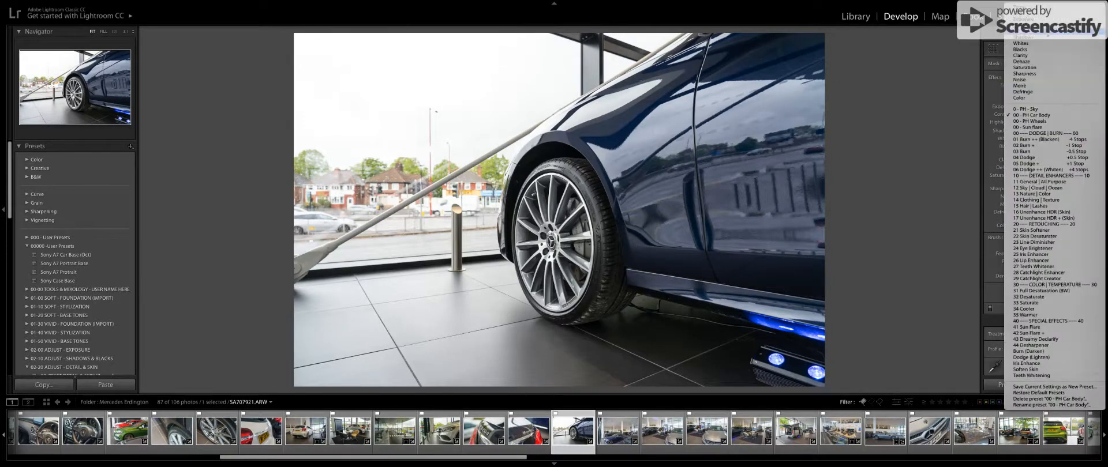
left_click(1047, 19)
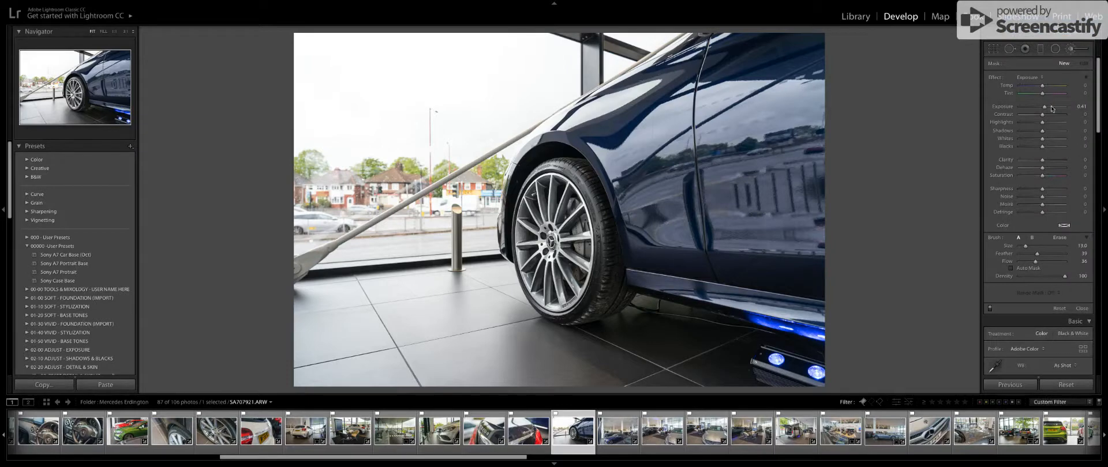
left_click_drag(1046, 108, 1046, 109)
left_click_drag(1039, 263, 1042, 264)
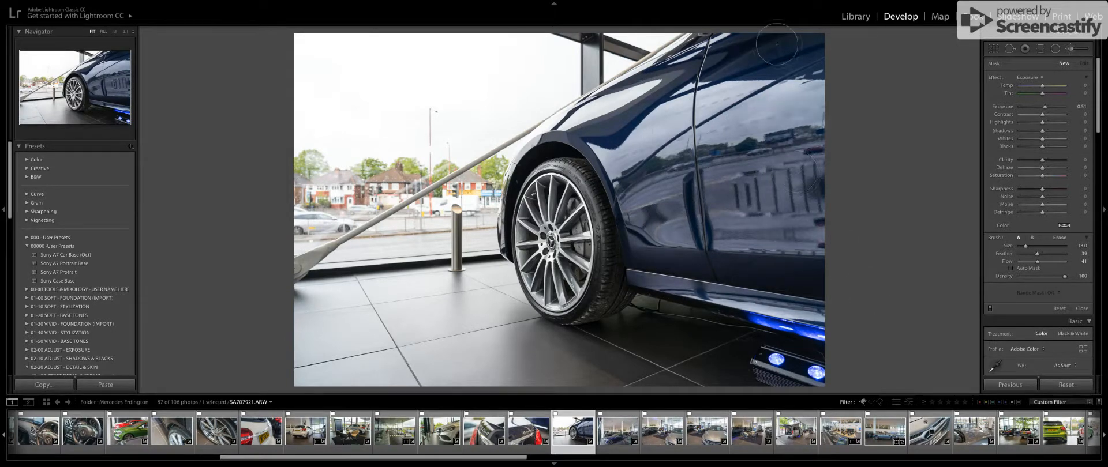
mouse_move(731, 51)
left_mouse_down()
mouse_move(563, 148)
mouse_move(544, 195)
mouse_move(539, 276)
mouse_move(596, 207)
mouse_move(599, 294)
mouse_move(590, 222)
left_mouse_up()
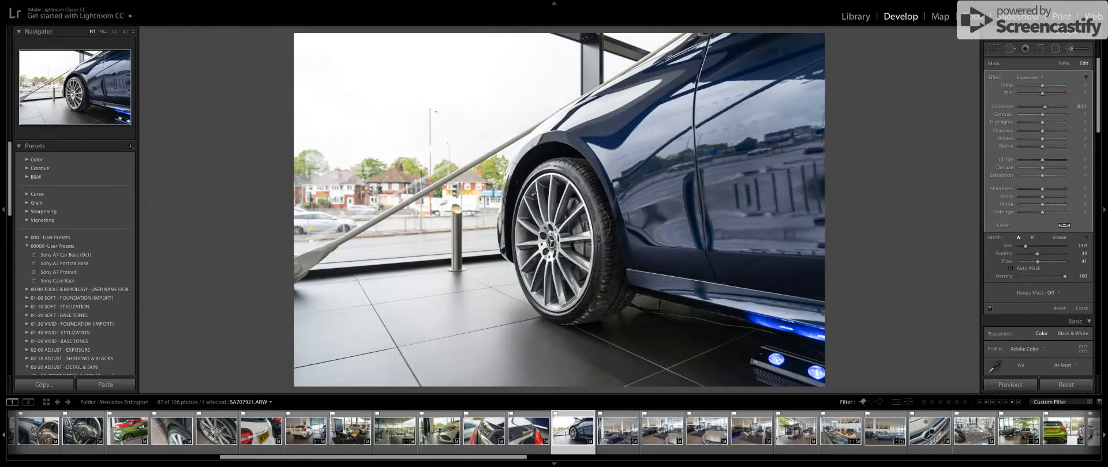
key("k")
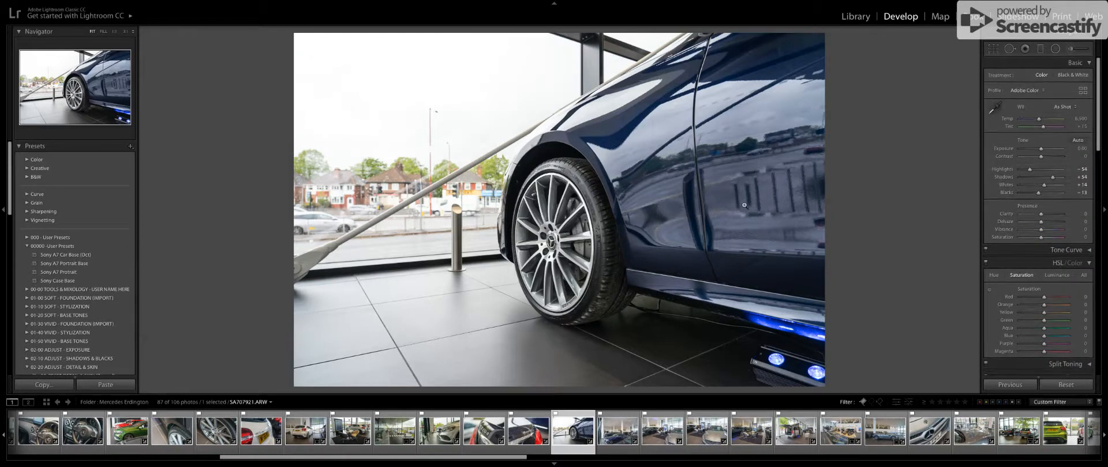
key("backslash")
key("backslash")
Browse further through the showroom shoot and select the outdoor photo of the covered Approved Used car park.
key("Right")
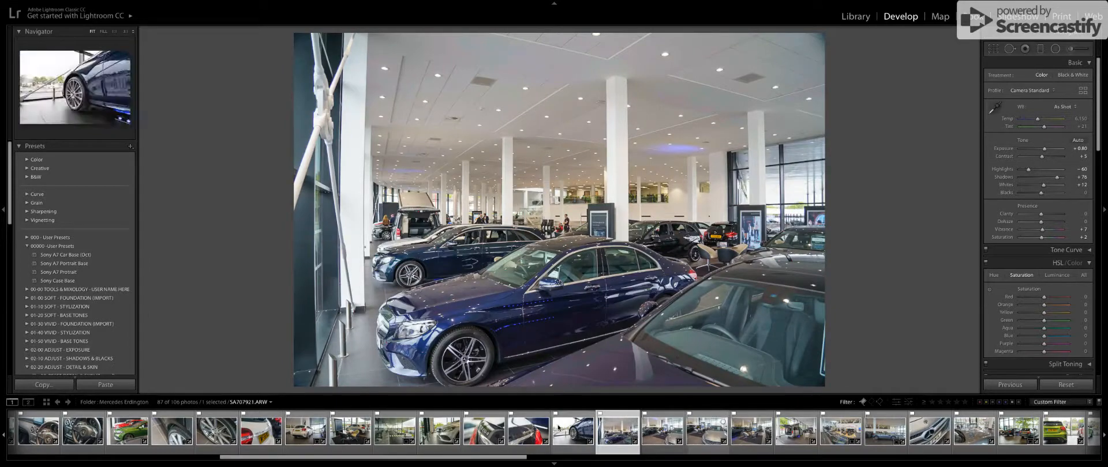
scroll(558, 427, "down", 5)
scroll(557, 427, "down", 8)
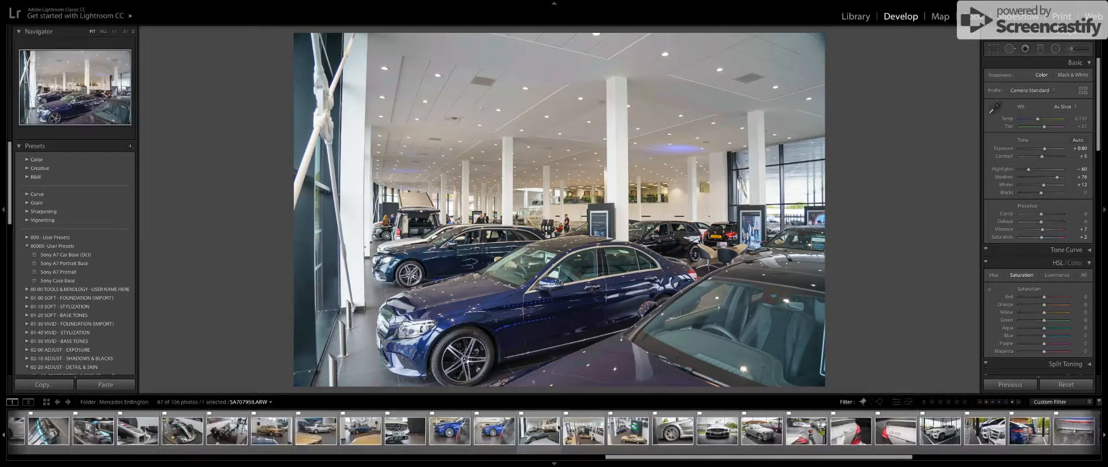
scroll(558, 427, "down", 6)
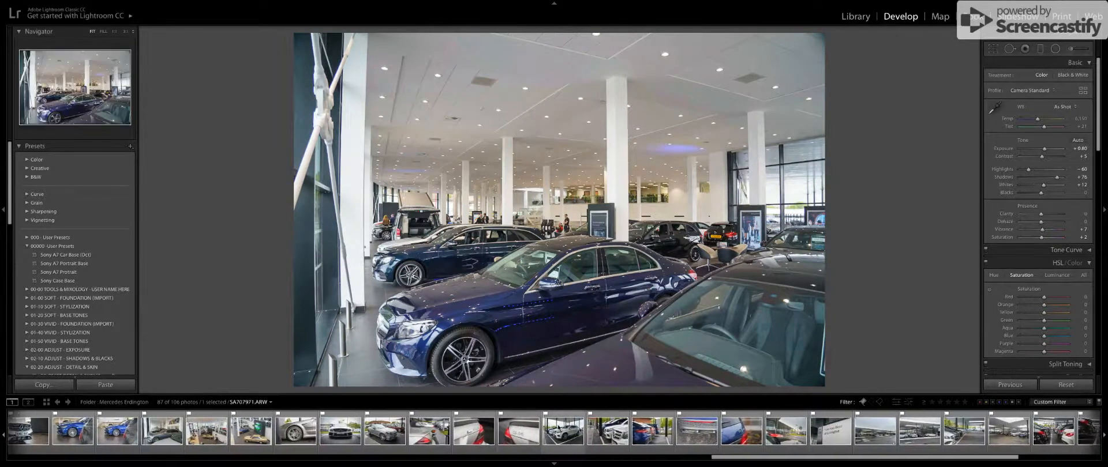
left_click(860, 430)
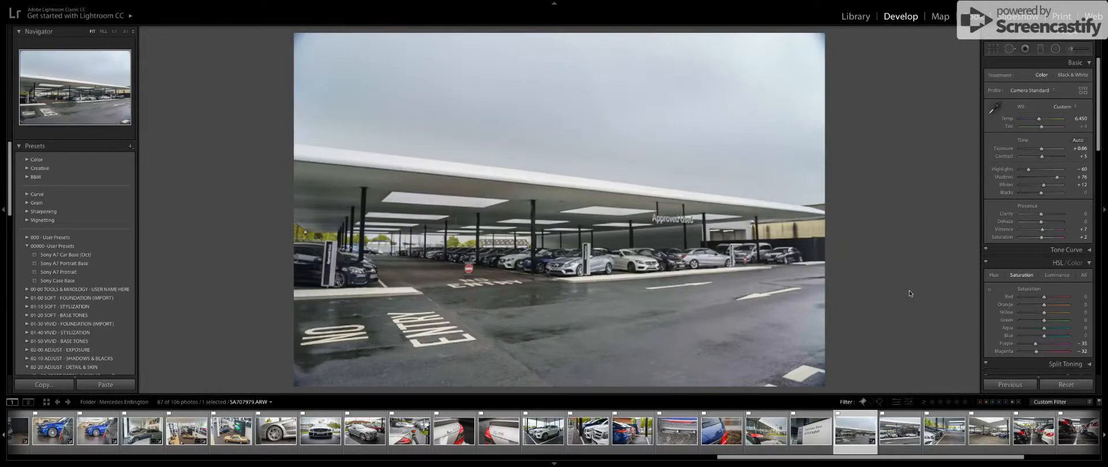
Compare the covered car park photo with its original, reset it, and set shadows to +32 and highlights to -23.
key("backslash")
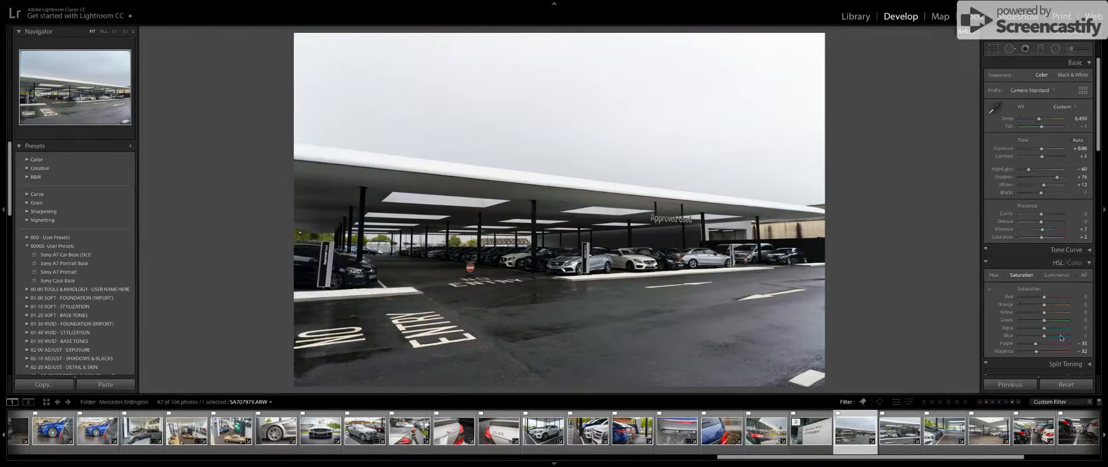
left_click(1066, 385)
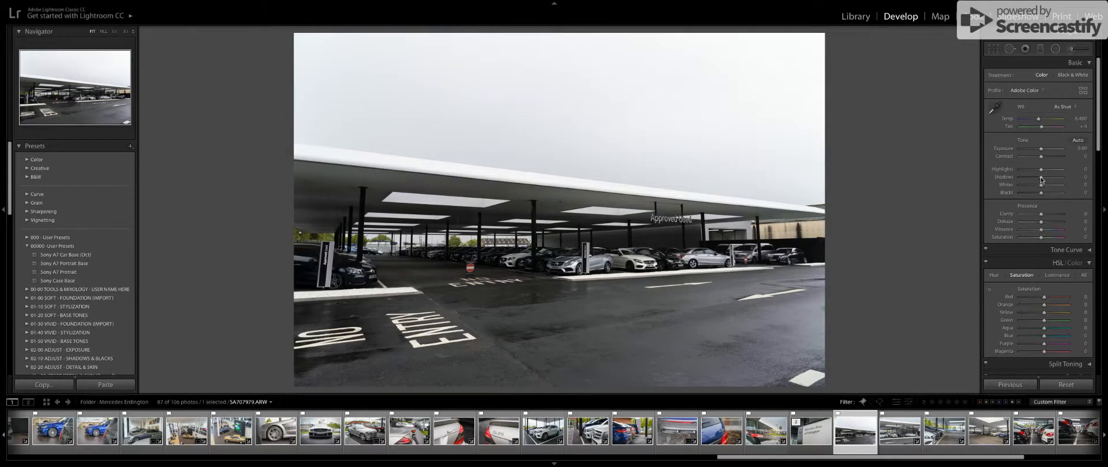
left_click_drag(1041, 177, 1048, 181)
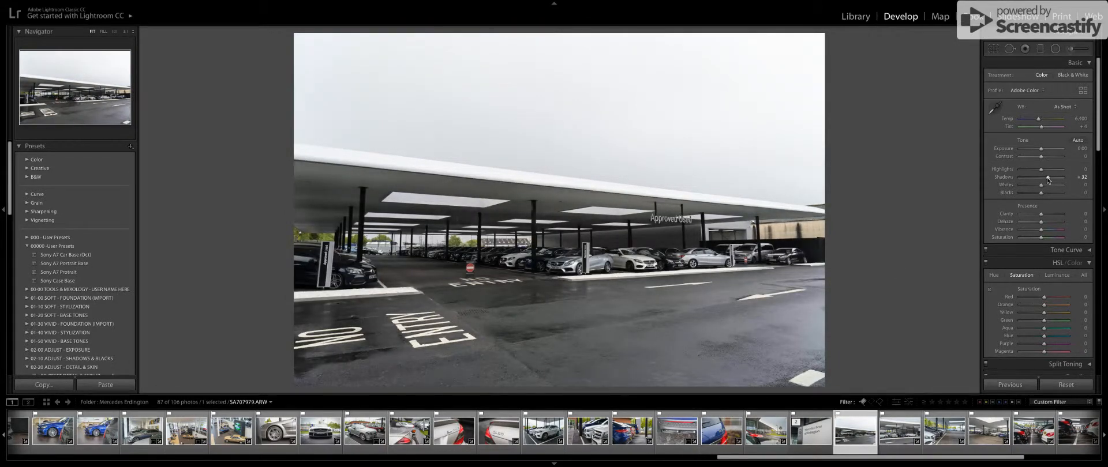
left_click_drag(1041, 169, 1036, 170)
Draw a graduated filter over the sky down to the roofline, with exposure at -0.64 and a cooler temperature.
left_click(1042, 50)
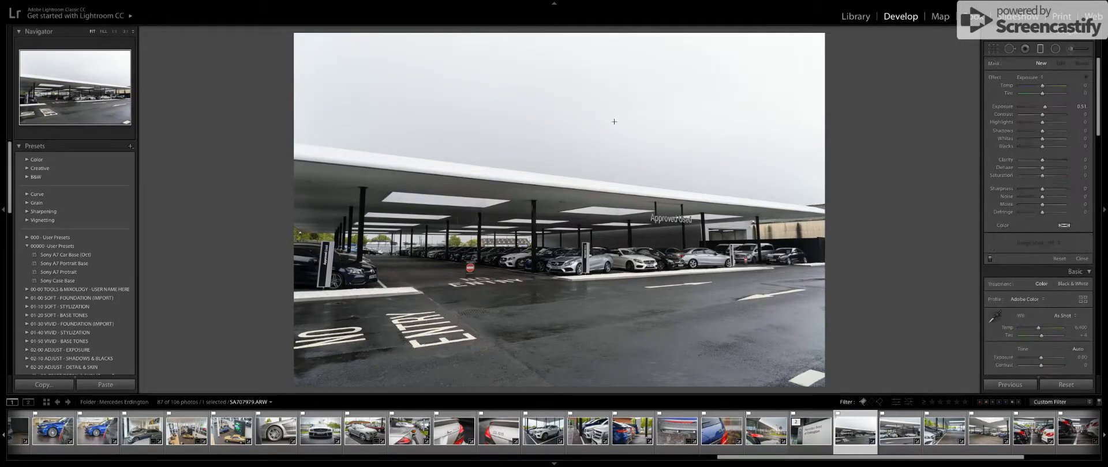
left_click_drag(616, 46, 602, 194)
left_click_drag(634, 46, 608, 130)
left_click(1027, 77)
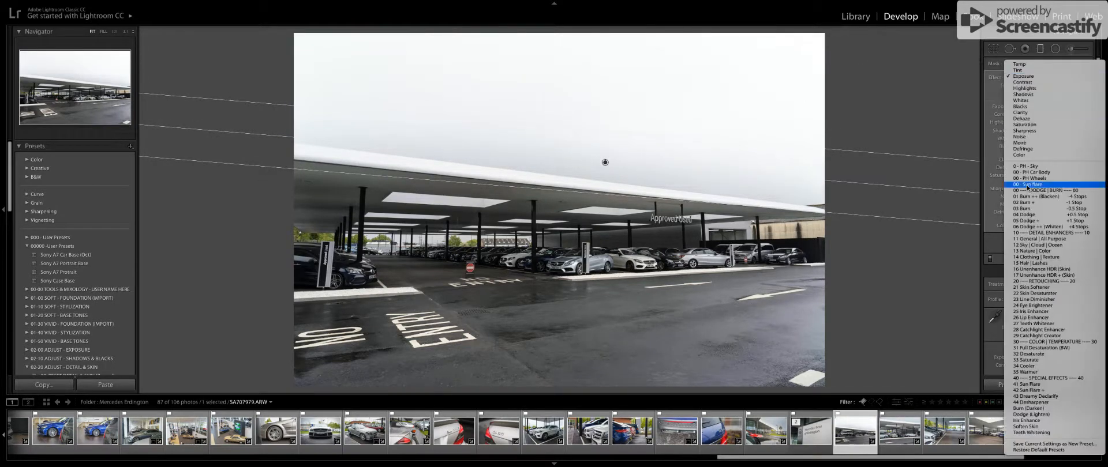
left_click(924, 233)
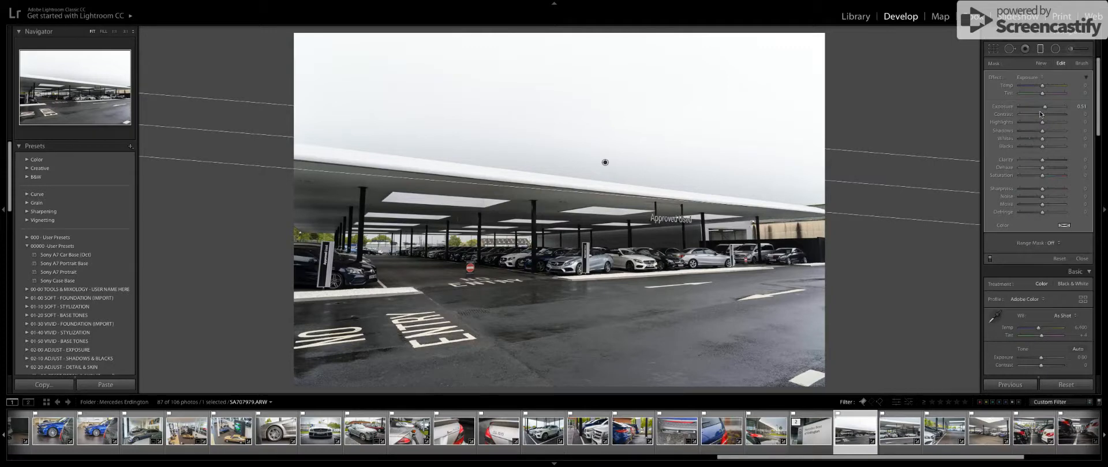
left_click_drag(1044, 107, 1038, 108)
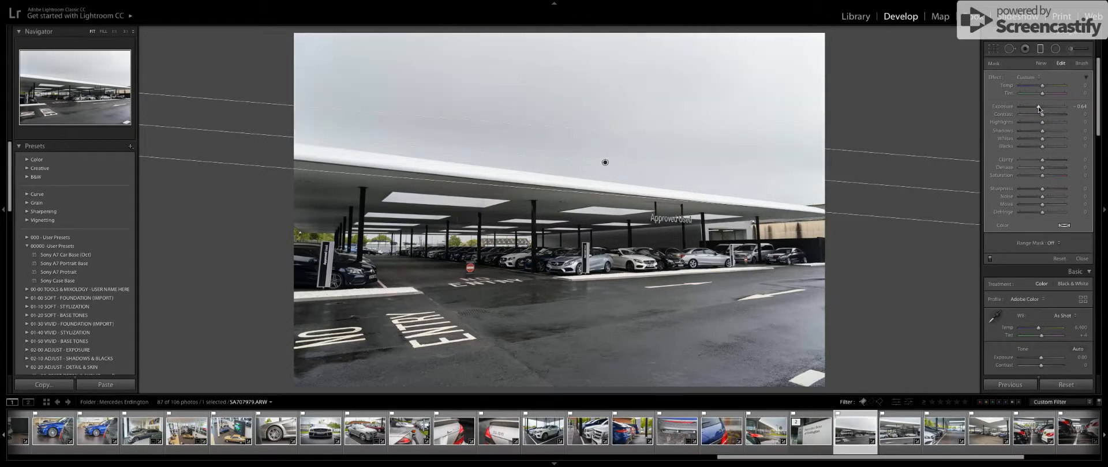
left_click_drag(1041, 86, 1037, 87)
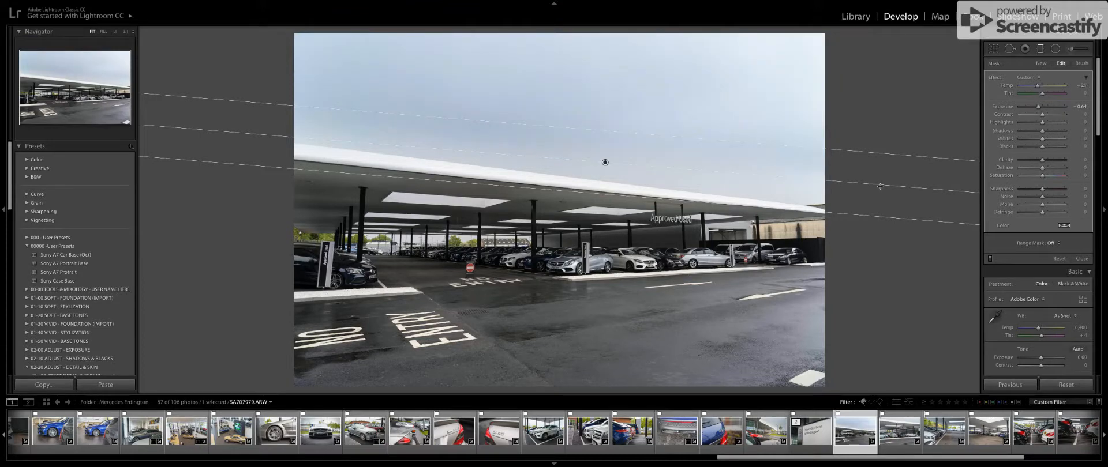
Tilt the sky gradient to follow the sloping roof and compare the photo with the filter off and on.
left_click_drag(881, 184, 882, 187)
key("Delete")
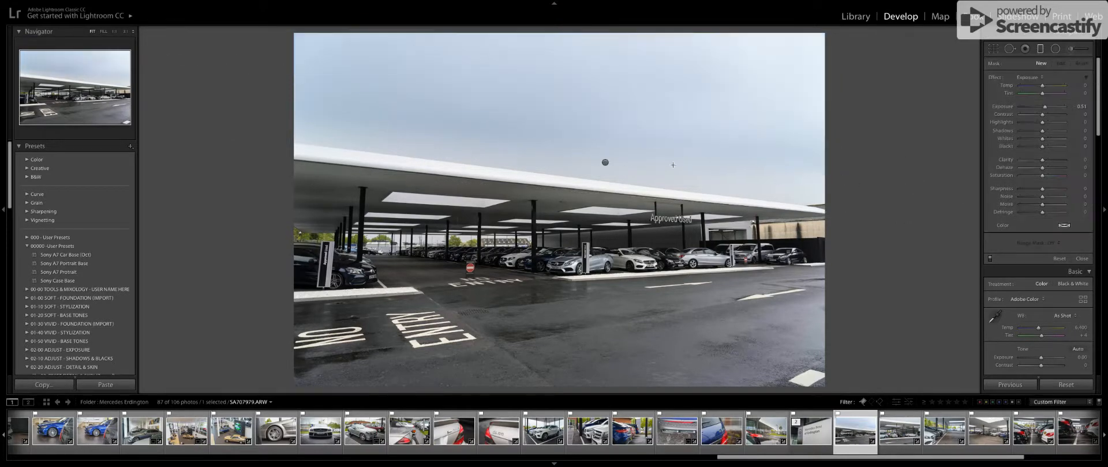
left_click(603, 161)
left_click_drag(774, 174, 774, 181)
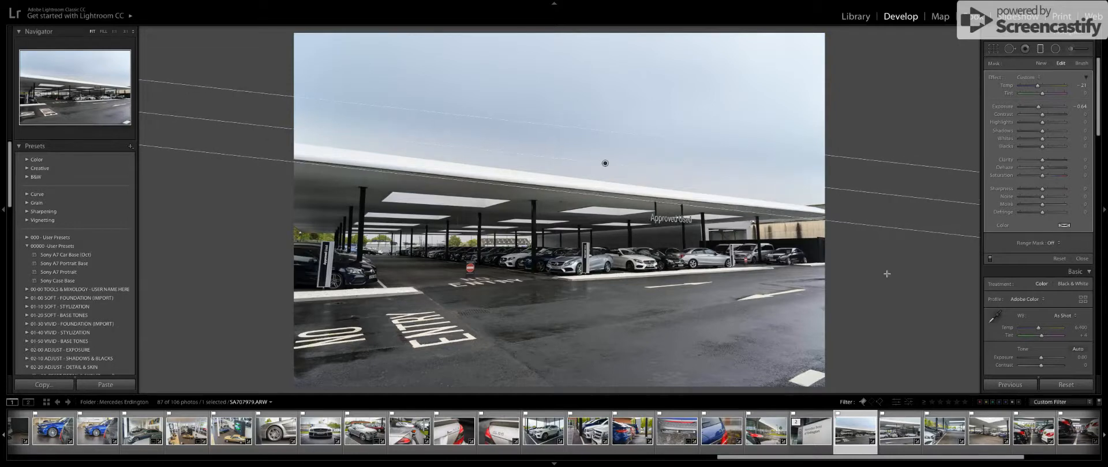
left_click(990, 257)
left_click(990, 258)
left_click(989, 258)
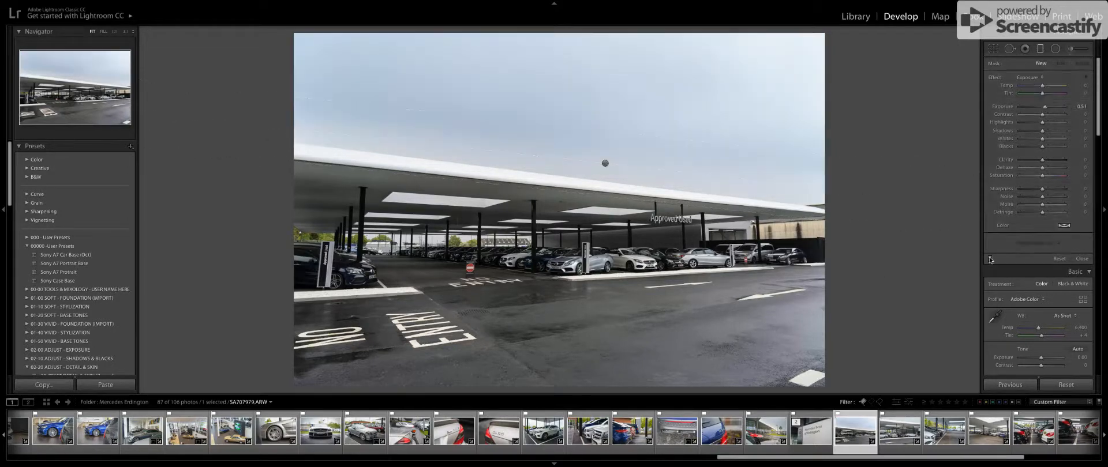
key("m")
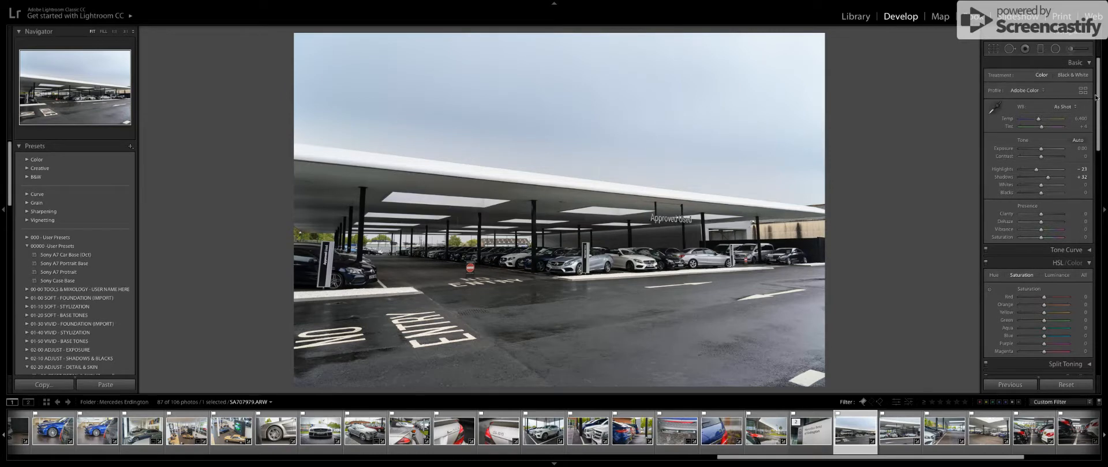
Brush the Exposure effect at 0.51 with flow 41 over the cars under the roof and raise the brush's shadows.
left_click(1080, 49)
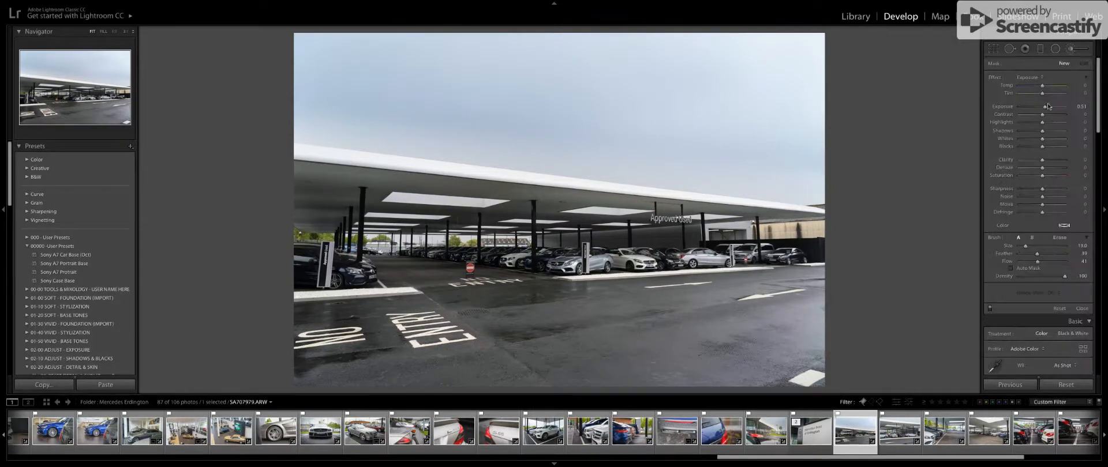
scroll(542, 257, "down", 1)
left_click(459, 259)
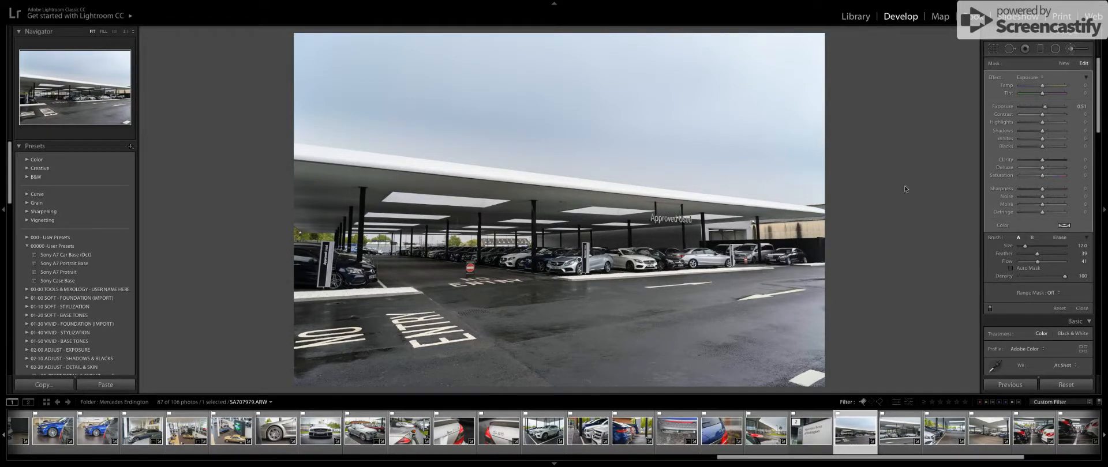
left_click_drag(1042, 132, 1059, 135)
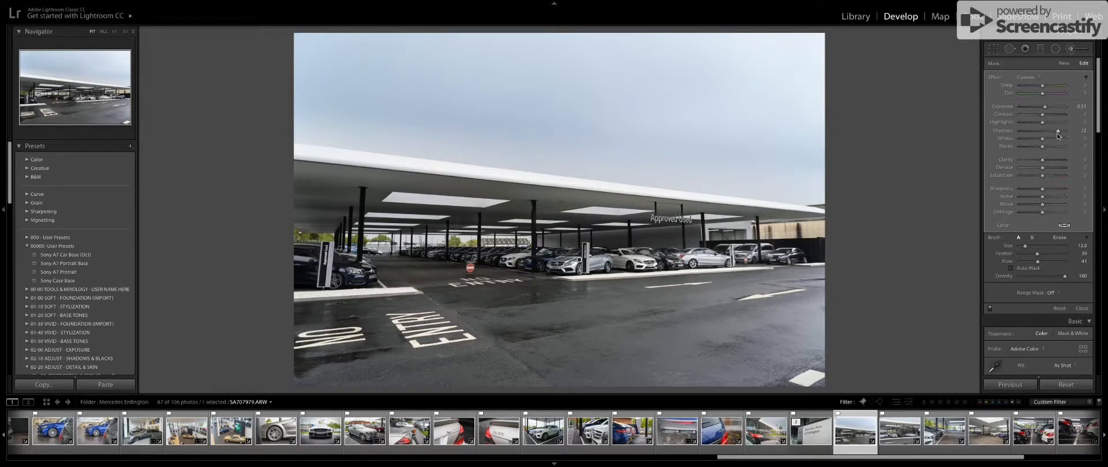
Rotate the crop slightly to straighten the car park photo and compare it with the original.
key("k")
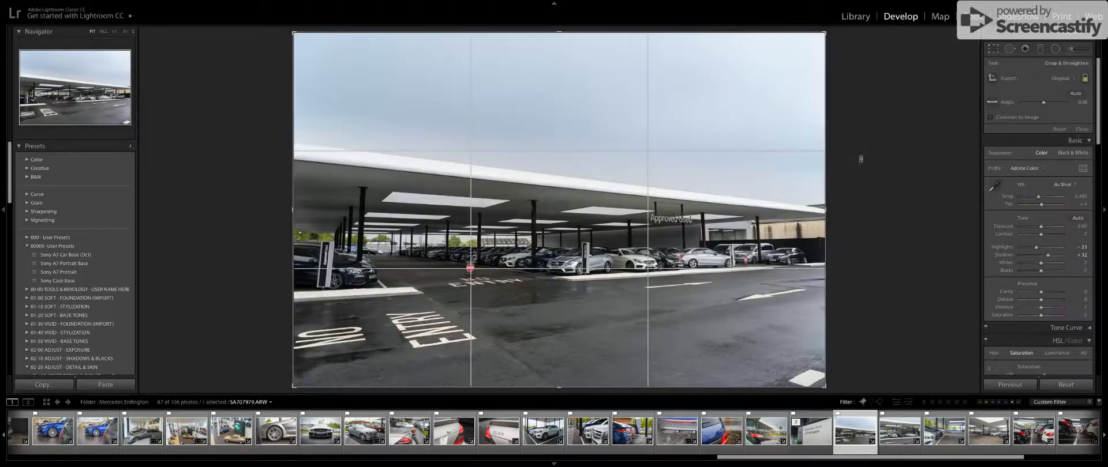
left_click(994, 49)
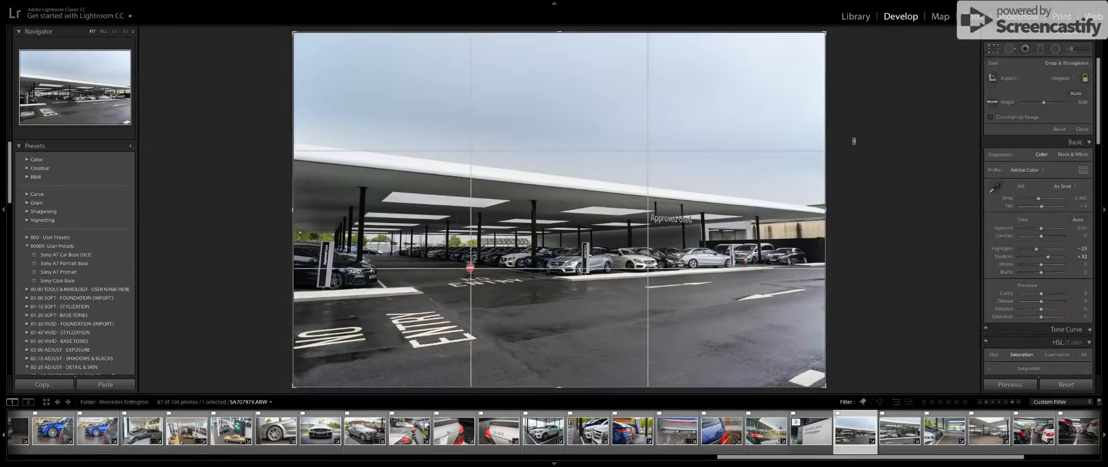
left_click_drag(854, 141, 872, 139)
key("Return")
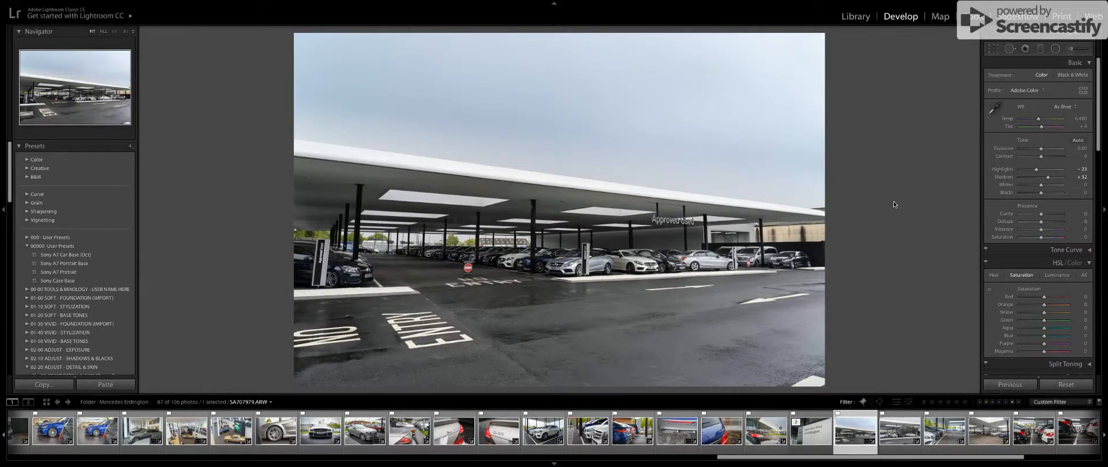
key("backslash")
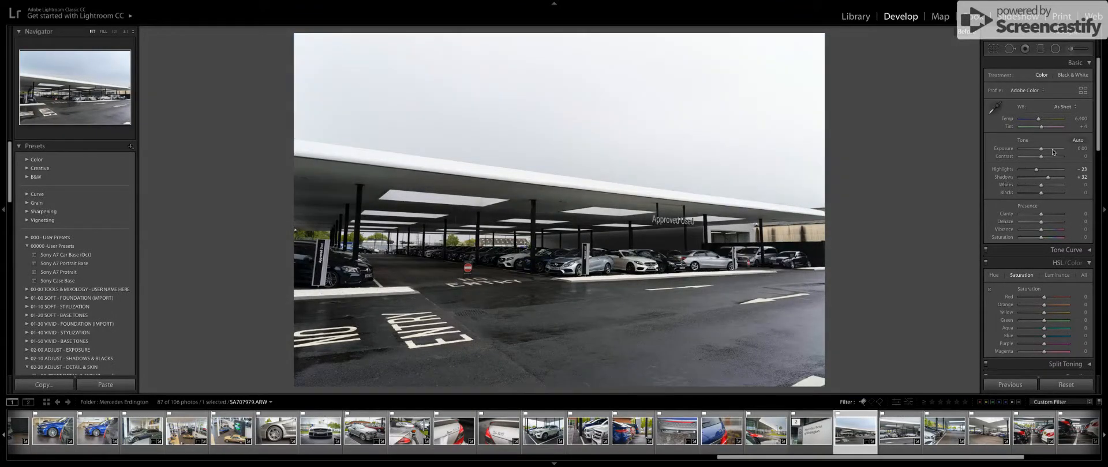
Set exposure to +0.15, clarity to +11 and vibrance to +10, and compare the car park photo before and after.
left_click_drag(1041, 149, 1042, 152)
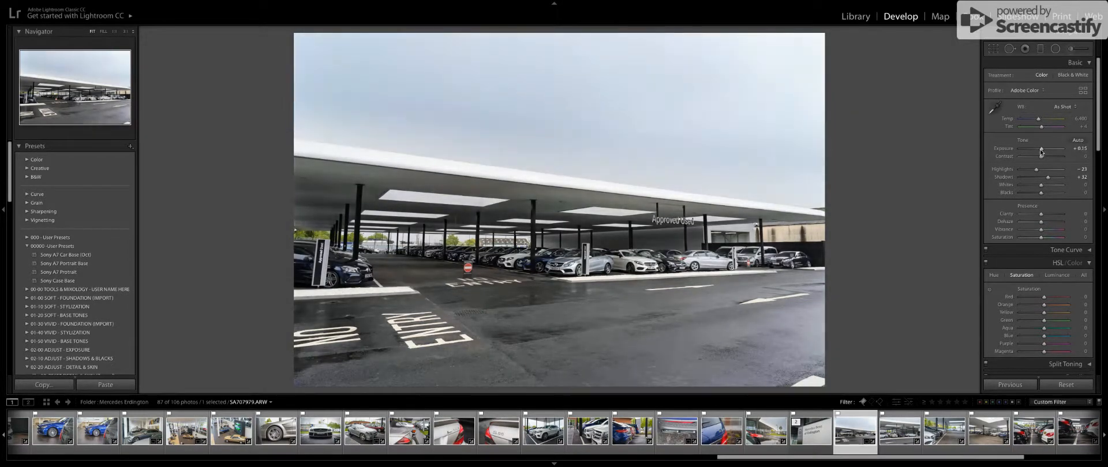
scroll(1025, 224, "down", 1)
left_click_drag(1041, 188, 1042, 208)
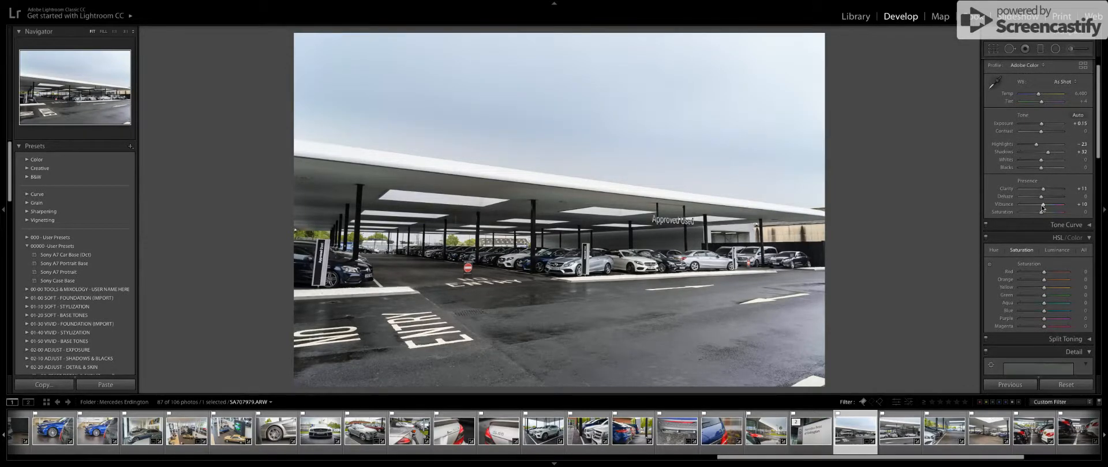
key("backslash")
key("backslash")
key("backslash")
key("backslash")
key("backslash")
key("backslash")
key("backslash")
key("backslash")
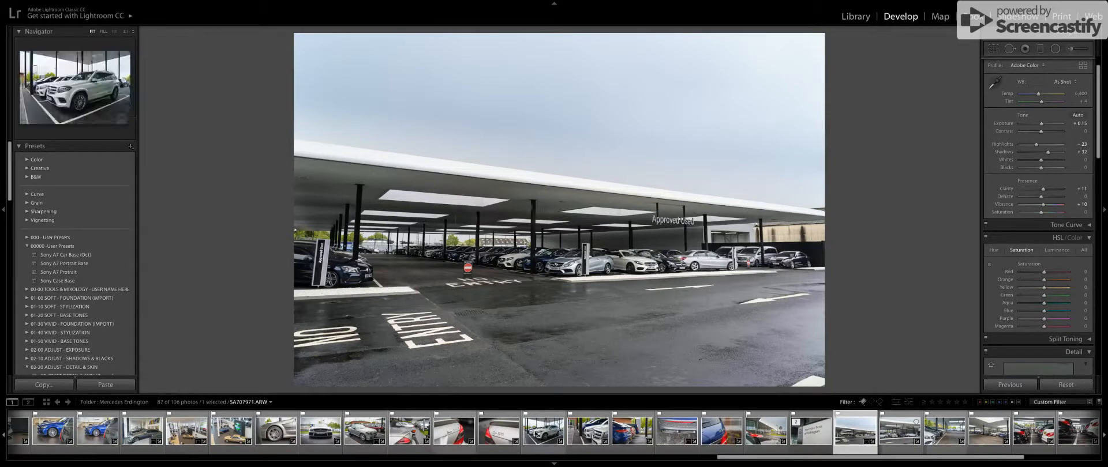
Switch to the white Mercedes SUV photo, select all photos in the filmstrip and open the export settings.
left_click(549, 428)
key("ctrl+a")
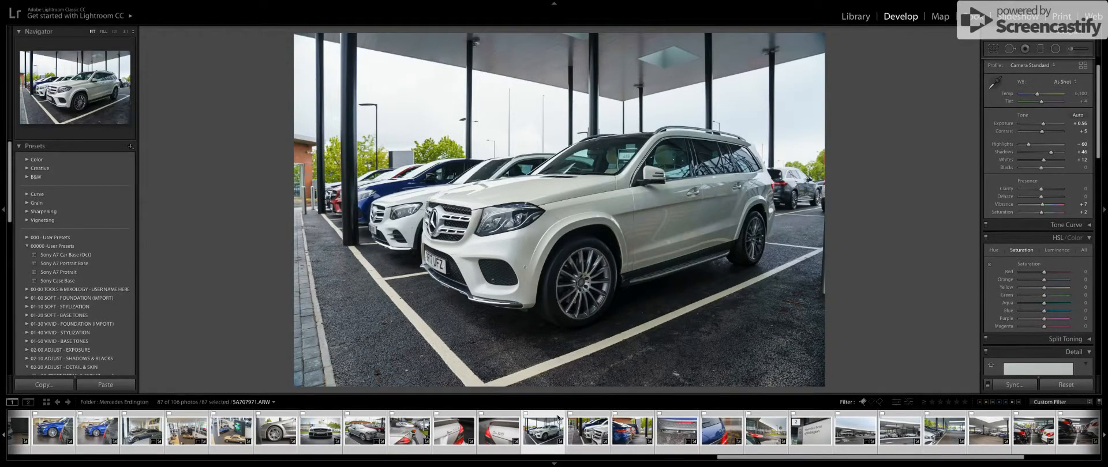
key("super+shift+e")
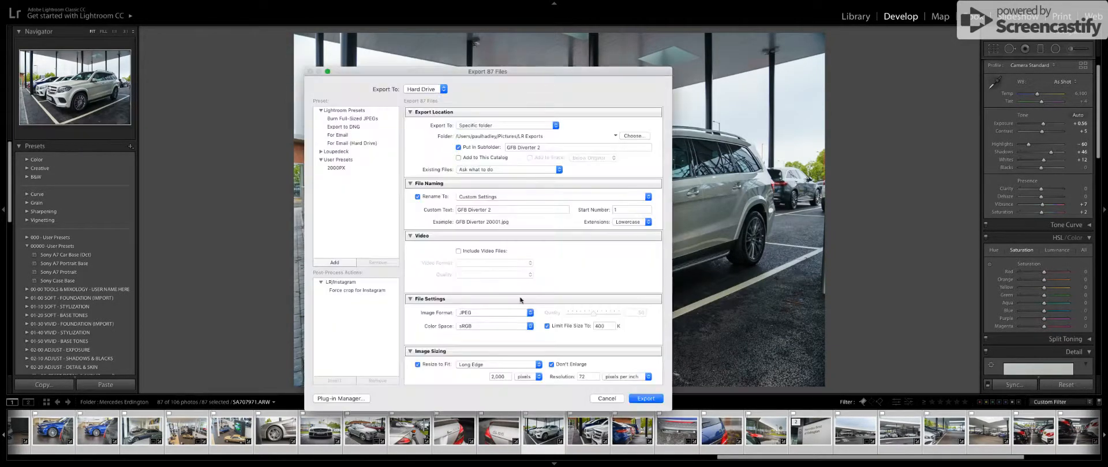
Review the export subfolder, custom file name, file size limit, long-edge sizing and post-processing settings, and close without exporting.
triple_click(565, 147)
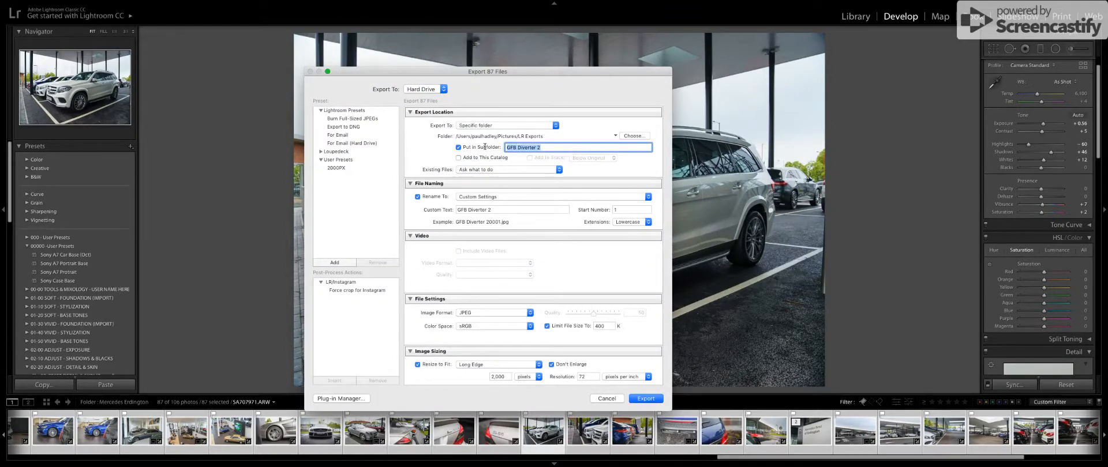
left_click(501, 207)
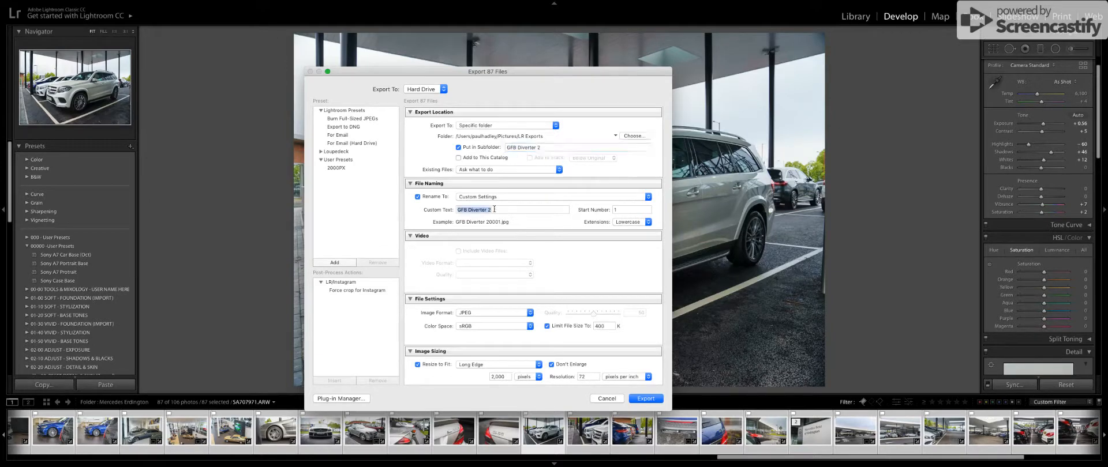
scroll(508, 257, "down", 4)
scroll(510, 261, "down", 1)
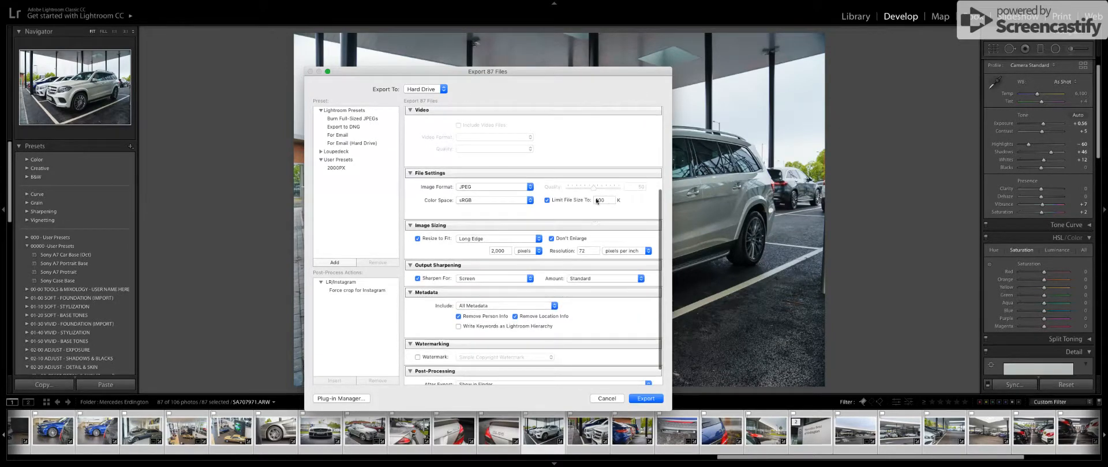
left_click_drag(606, 202, 590, 202)
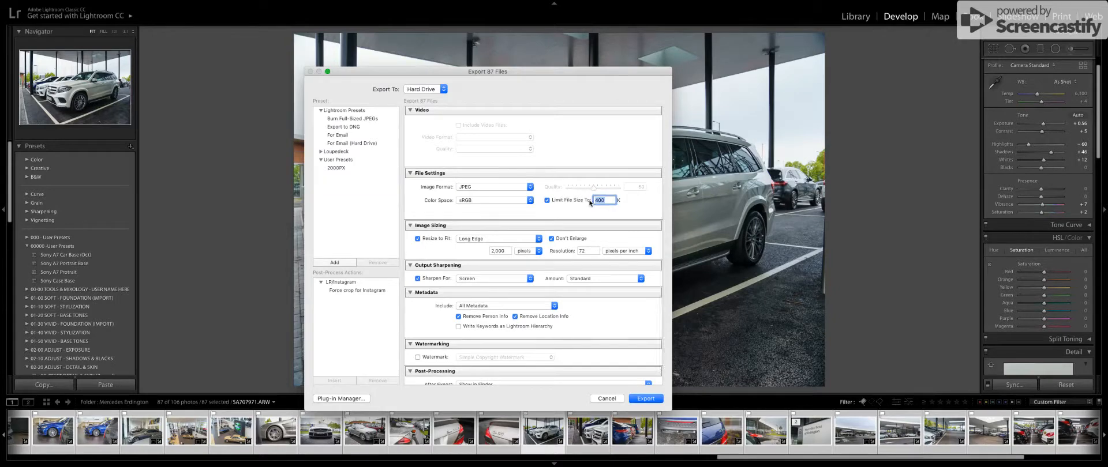
left_click_drag(494, 251, 516, 251)
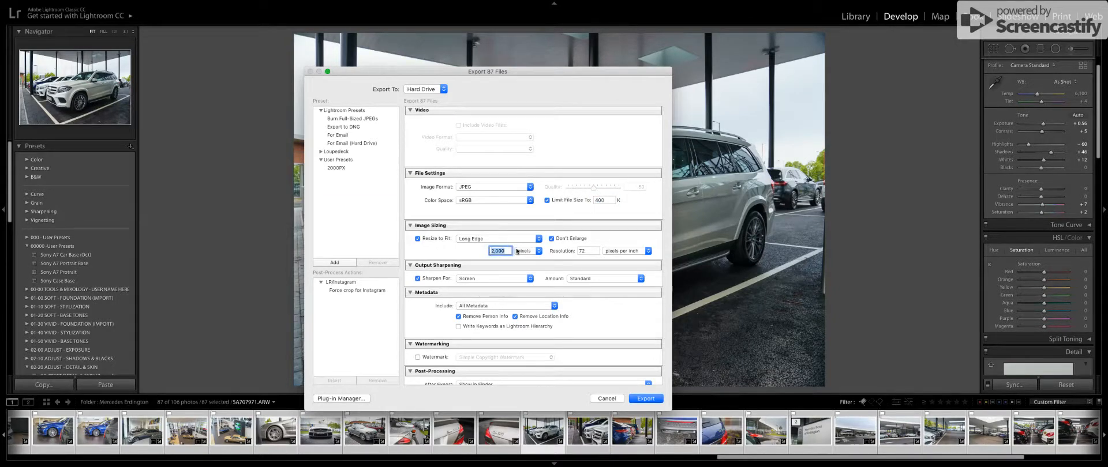
scroll(517, 251, "down", 2)
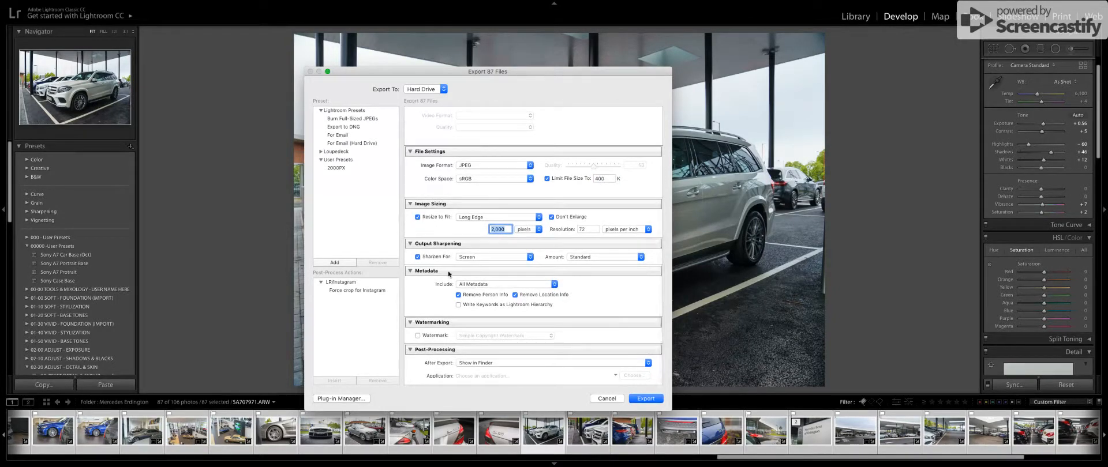
left_click(603, 398)
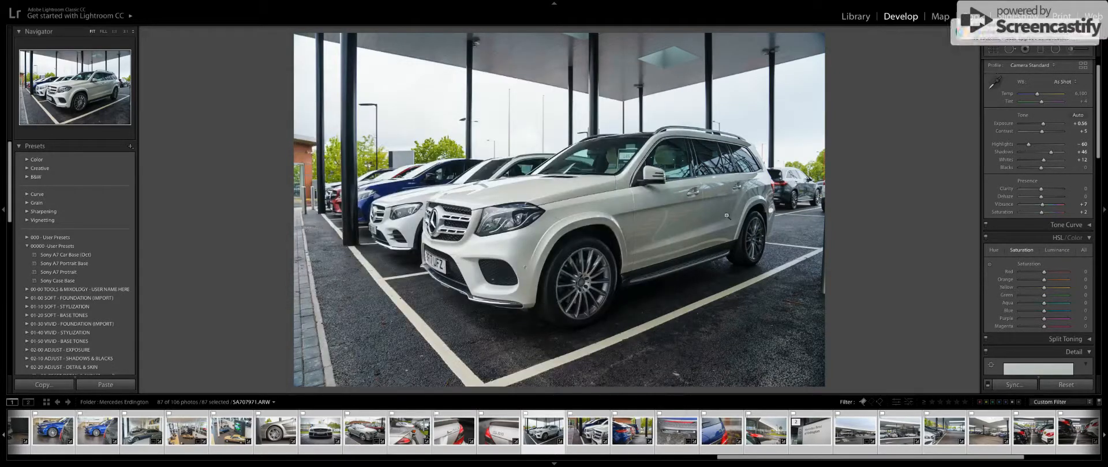